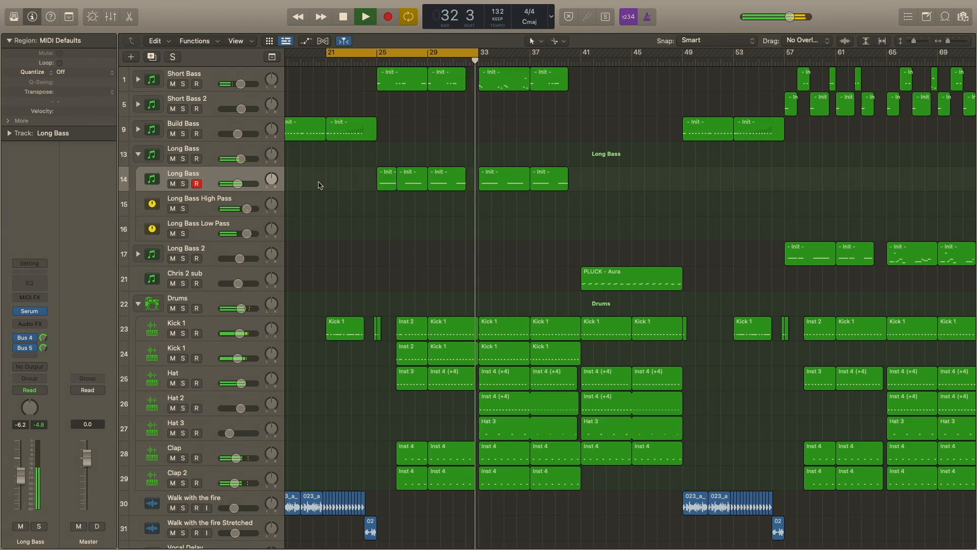
# Stop playback of the finished arrangement.
pyautogui.press('space')
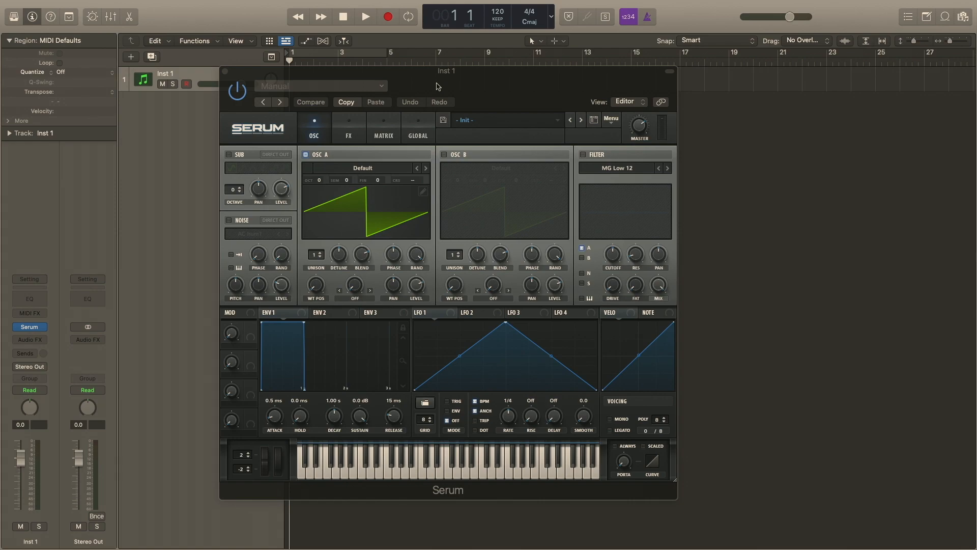
# Load the Analog_BD_Sin wavetable into oscillator A and raise its octave to +1.
pyautogui.click(370, 171)
pyautogui.moveTo(366, 181)
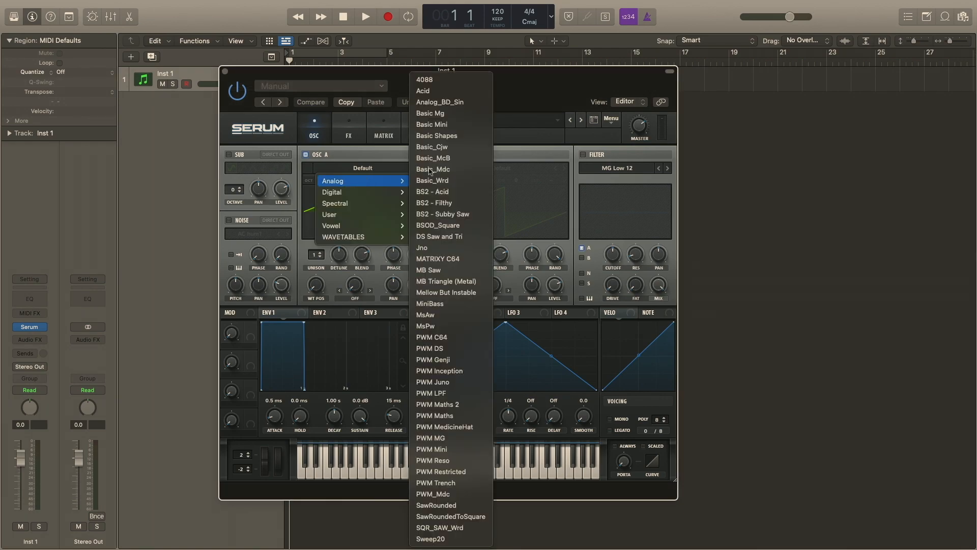
pyautogui.click(456, 103)
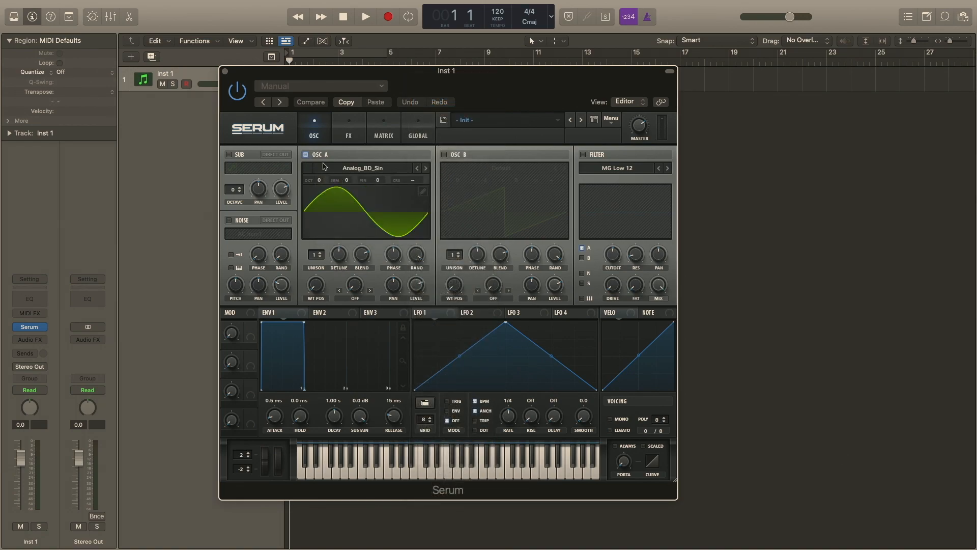
pyautogui.click(321, 181)
pyautogui.moveTo(321, 171); pyautogui.dragTo(322, 171)
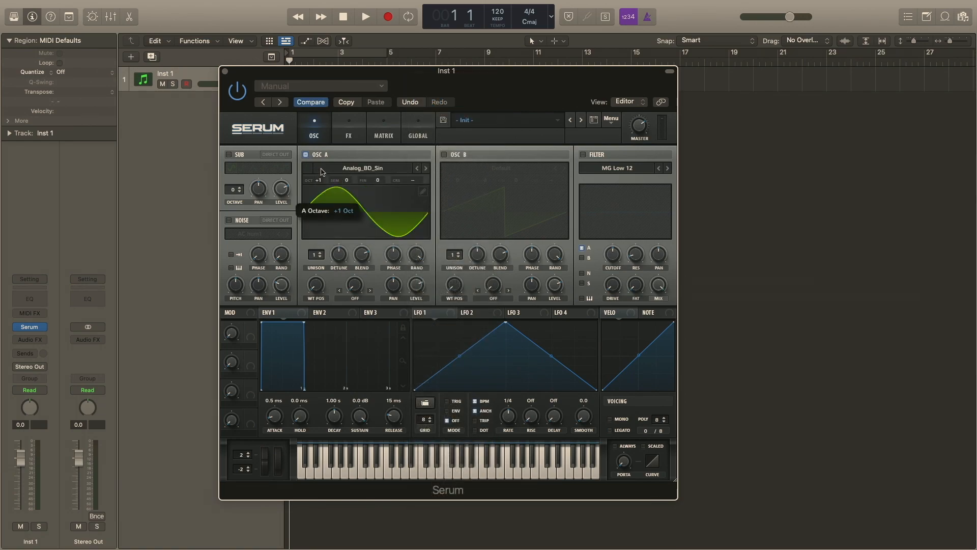
# Lower oscillator A's phase and bend its waveform by raising the warp amount in Bend + mode.
pyautogui.click(399, 256)
pyautogui.moveTo(393, 253)
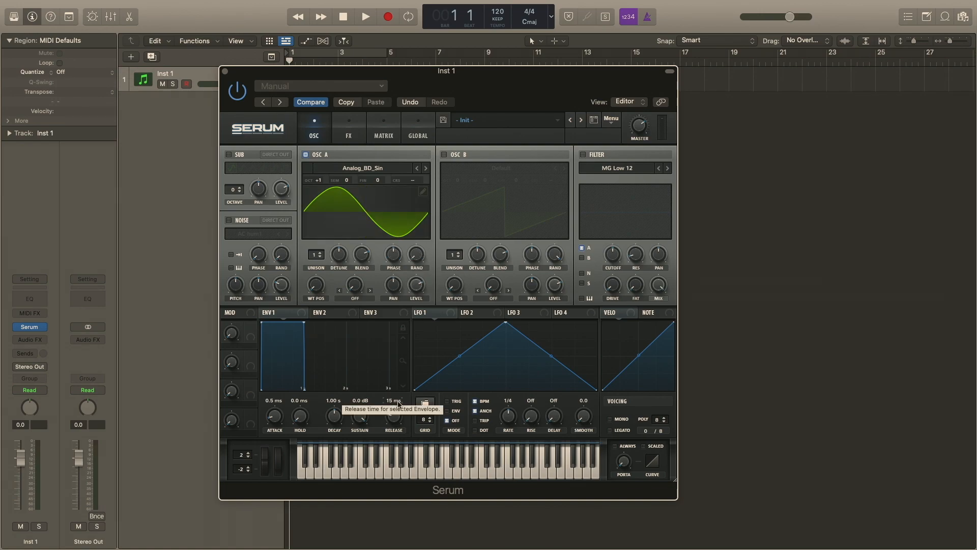
pyautogui.moveTo(394, 257); pyautogui.dragTo(394, 270)
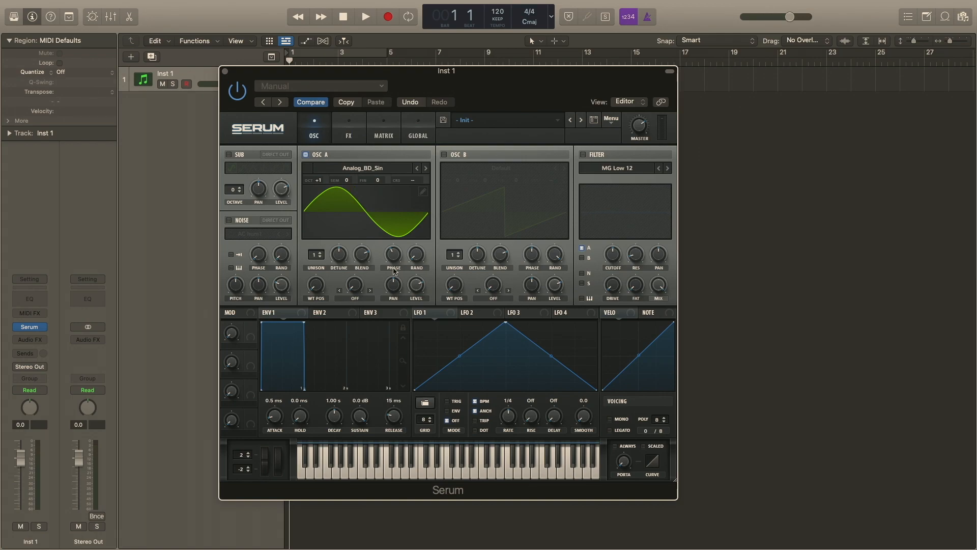
pyautogui.click(351, 297)
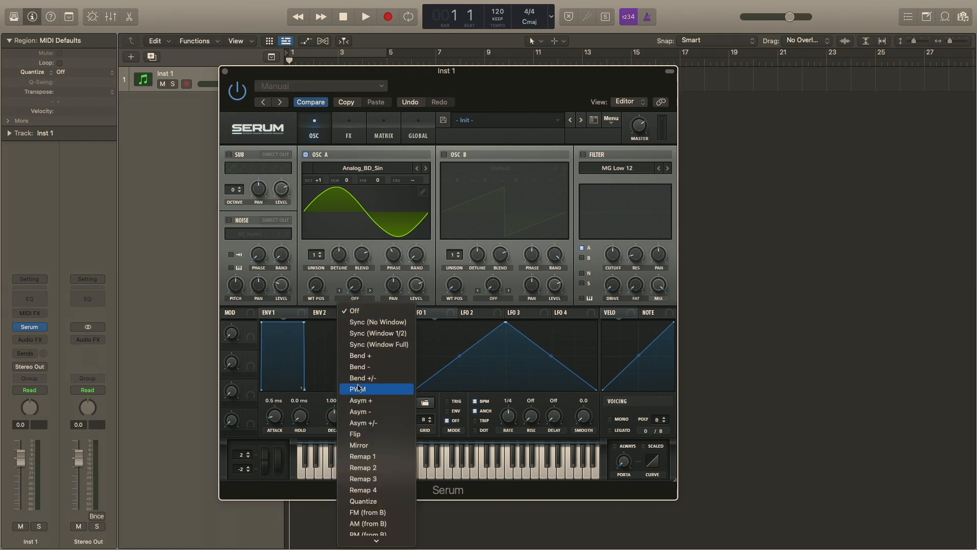
pyautogui.click(361, 356)
pyautogui.moveTo(355, 293); pyautogui.dragTo(355, 273)
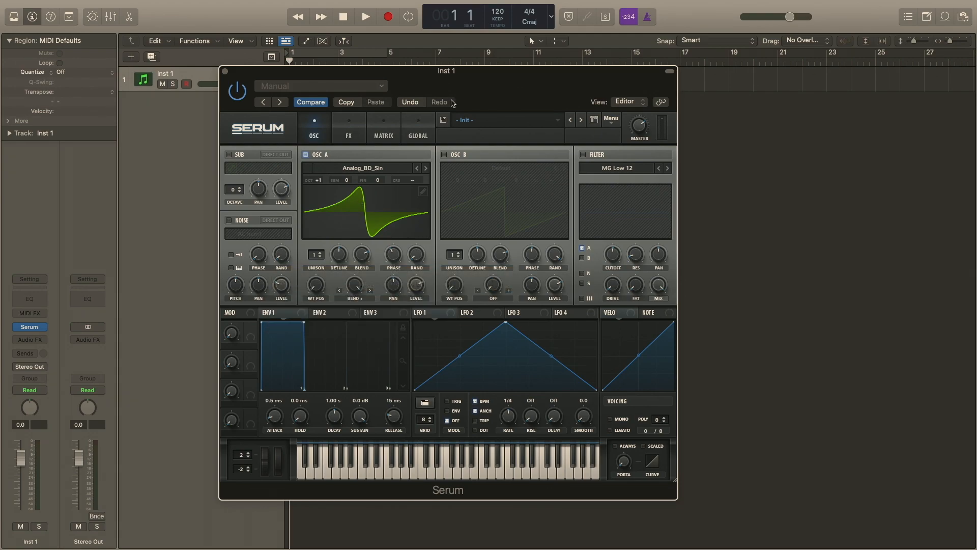
# Enable oscillator B with the bipole_harmonic digital wavetable and raise its octave to +1.
pyautogui.click(444, 155)
pyautogui.click(501, 167)
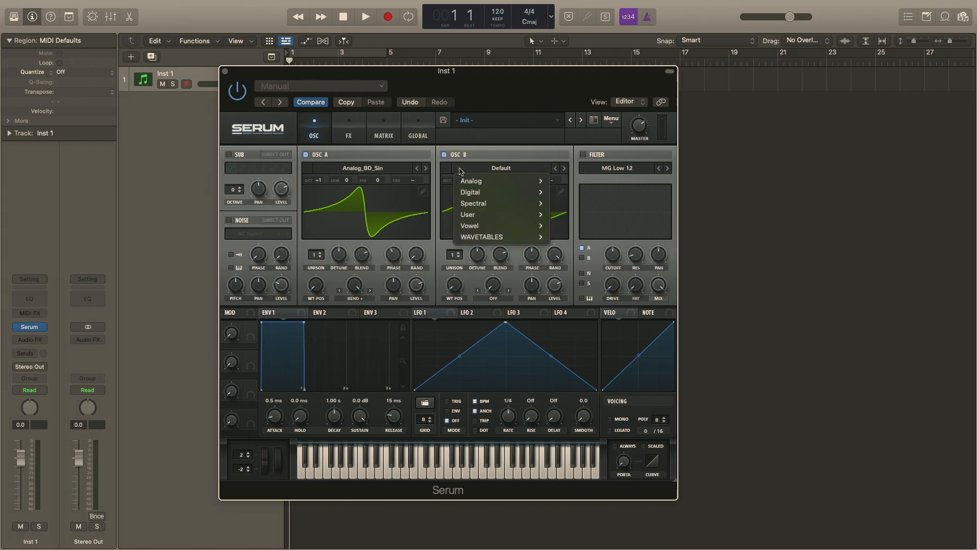
pyautogui.moveTo(503, 181)
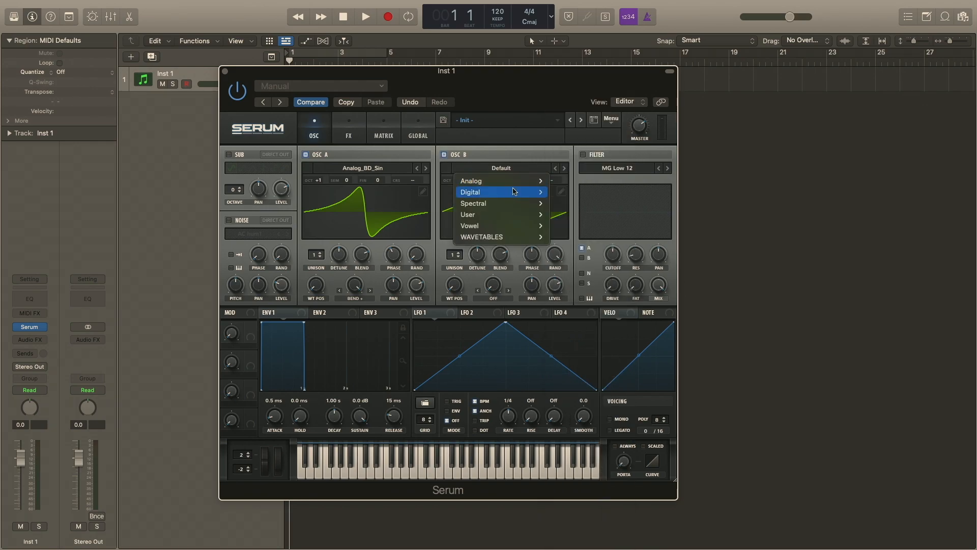
pyautogui.moveTo(529, 193)
pyautogui.click(589, 23)
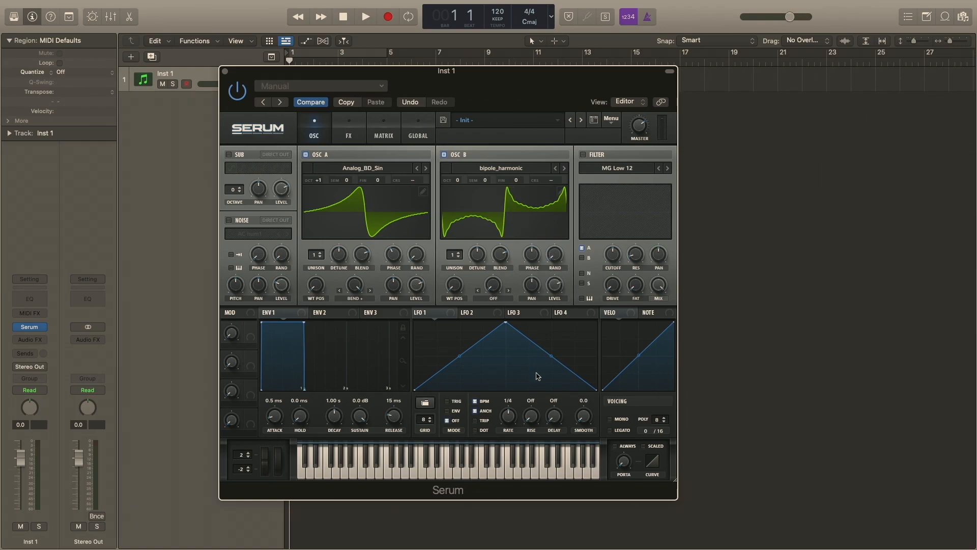
pyautogui.moveTo(462, 185); pyautogui.dragTo(463, 175)
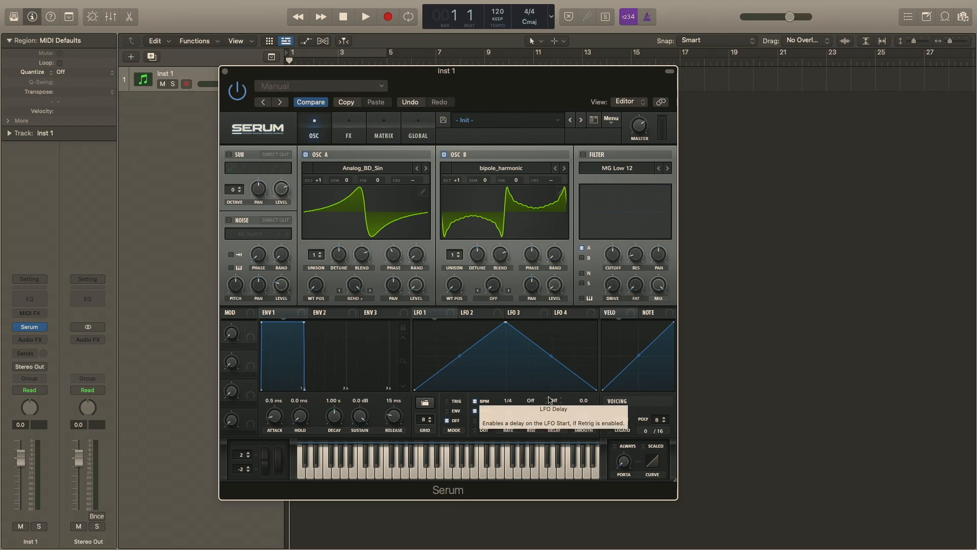
# Shape LFO 1 into a short curved rise over about the first fifth, followed by a flat hold at maximum.
pyautogui.moveTo(508, 326); pyautogui.dragTo(450, 324)
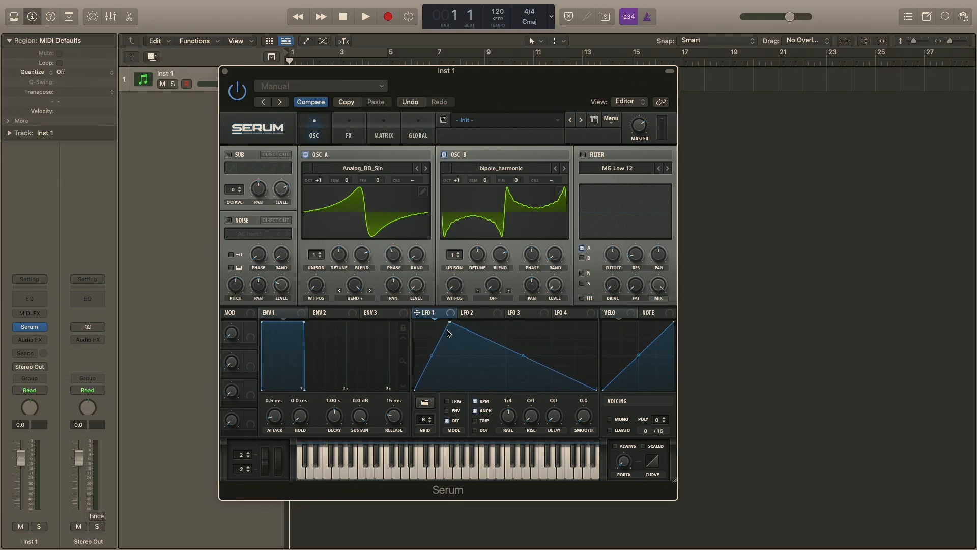
pyautogui.moveTo(432, 355); pyautogui.dragTo(439, 362)
pyautogui.doubleClick(579, 351)
pyautogui.moveTo(578, 350); pyautogui.dragTo(616, 296)
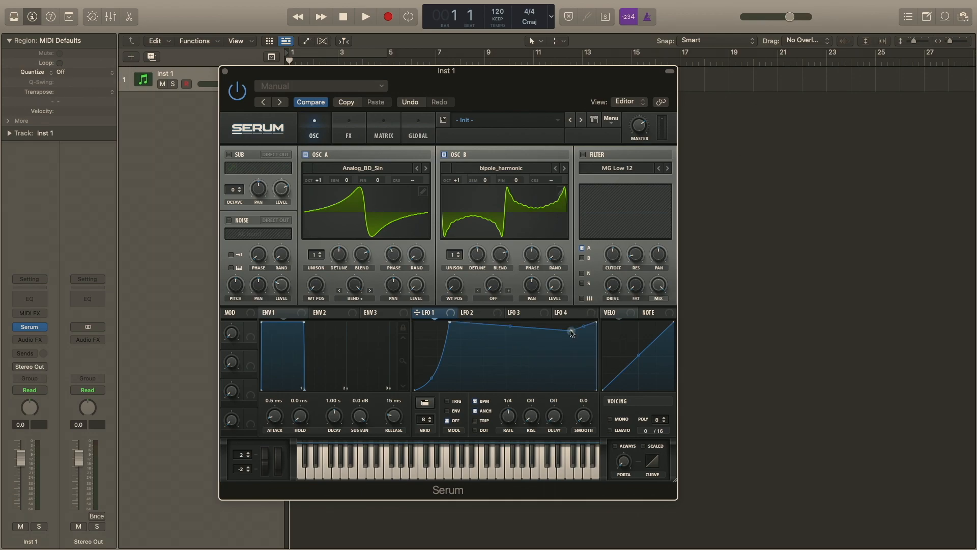
pyautogui.doubleClick(597, 323)
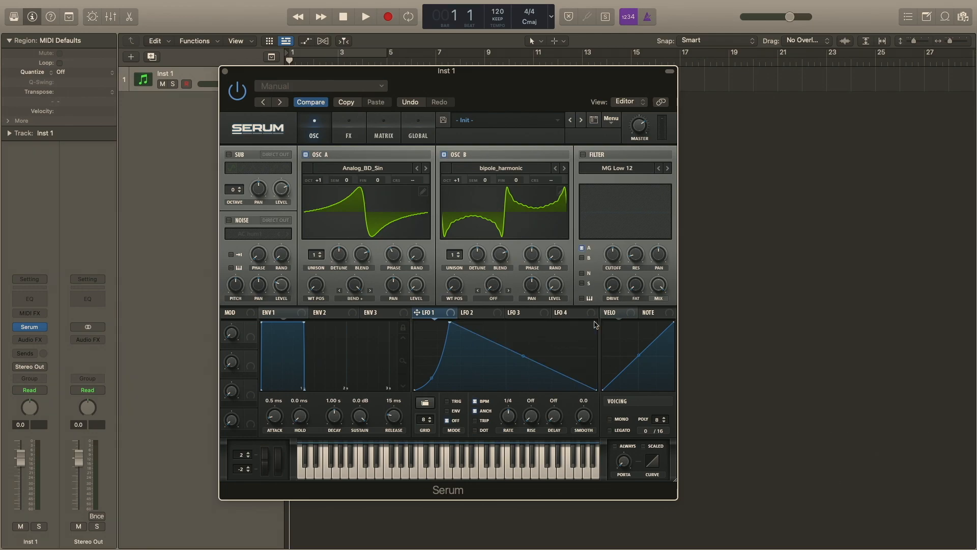
pyautogui.moveTo(546, 363); pyautogui.dragTo(642, 298)
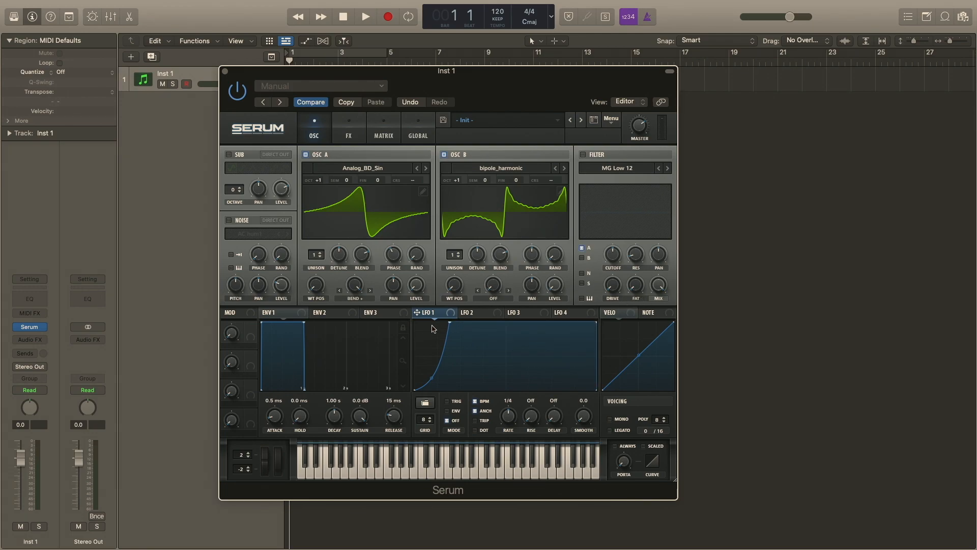
# Set LFO 1 to ENV mode and map it to the levels of oscillators A and B.
pyautogui.click(448, 411)
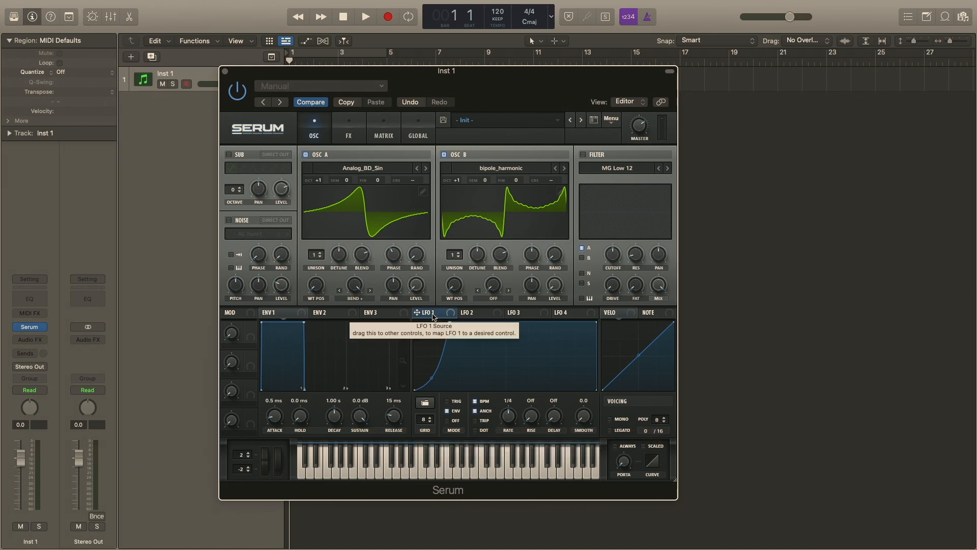
pyautogui.moveTo(432, 314); pyautogui.dragTo(556, 287)
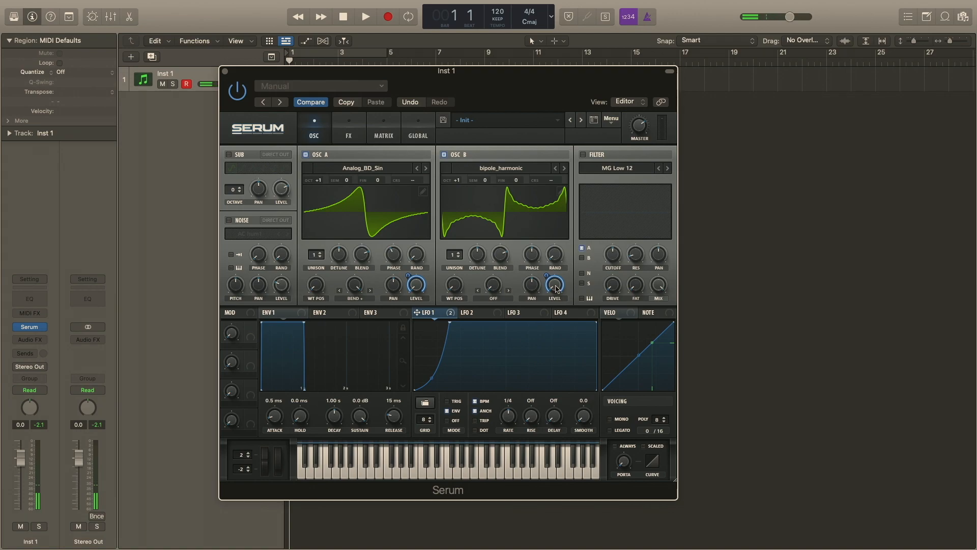
# Enable the MG Low 12 filter for both oscillators and lower its cutoff, with LFO 1 modulating the cutoff.
pyautogui.click(584, 155)
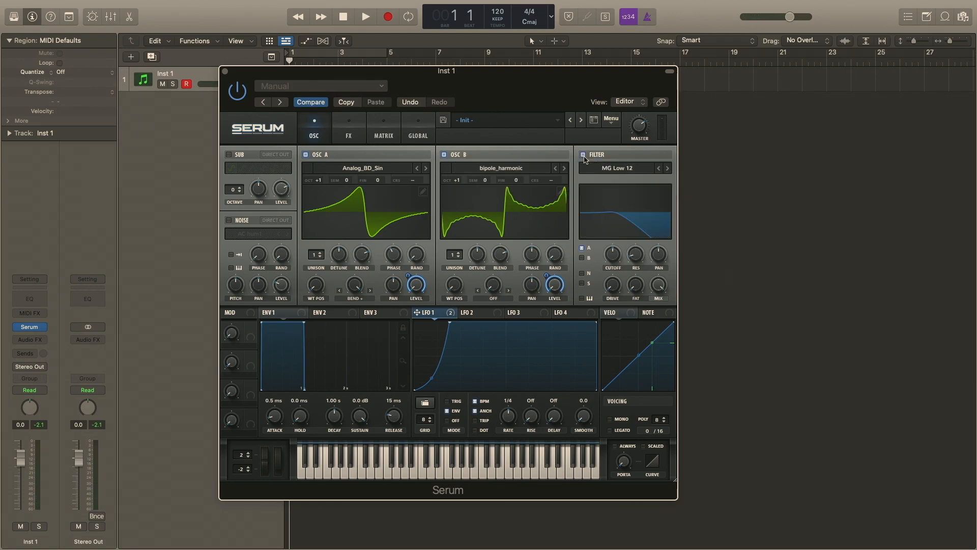
pyautogui.click(583, 259)
pyautogui.moveTo(613, 256)
pyautogui.mouseDown()
pyautogui.moveTo(611, 287)
pyautogui.moveTo(613, 271)
pyautogui.mouseUp()
pyautogui.moveTo(417, 312); pyautogui.dragTo(617, 257)
pyautogui.moveTo(617, 257)
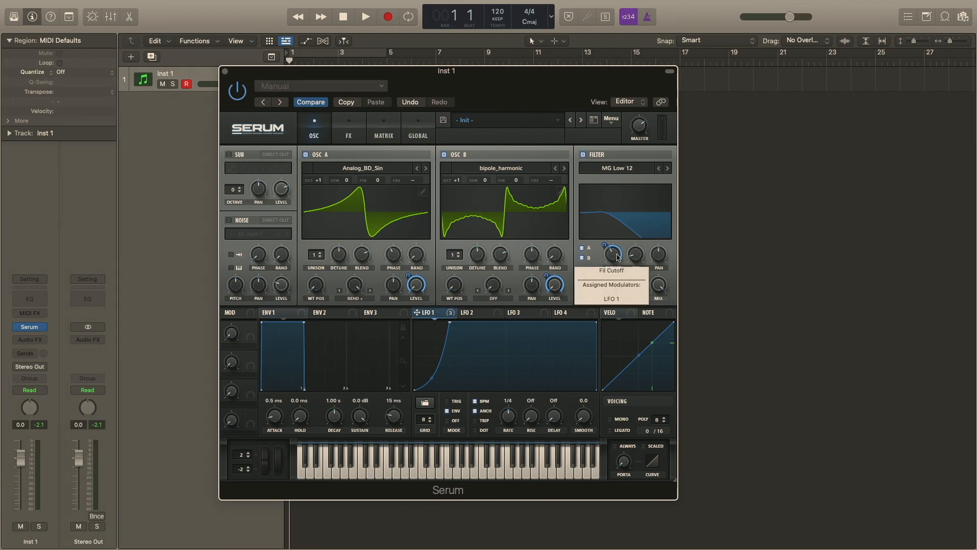
pyautogui.moveTo(605, 245); pyautogui.dragTo(640, 217)
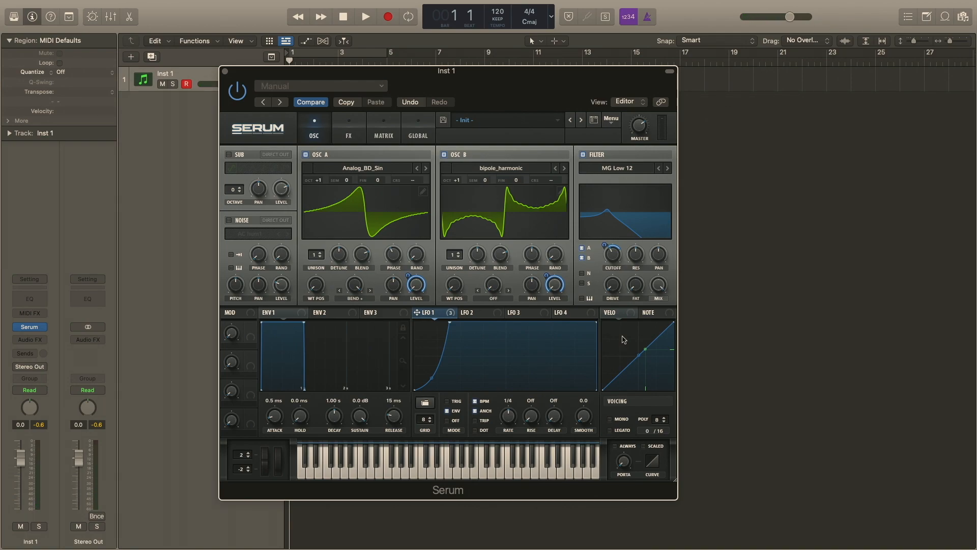
# Enable the sub oscillator at octave -2 and map LFO 1 to its level.
pyautogui.click(231, 154)
pyautogui.moveTo(235, 191); pyautogui.dragTo(233, 209)
pyautogui.moveTo(420, 306); pyautogui.dragTo(281, 187)
# Shape LFO 2 into a triangle wave starting at mid-height, peaking at one quarter and reaching its minimum at three quarters.
pyautogui.click(473, 314)
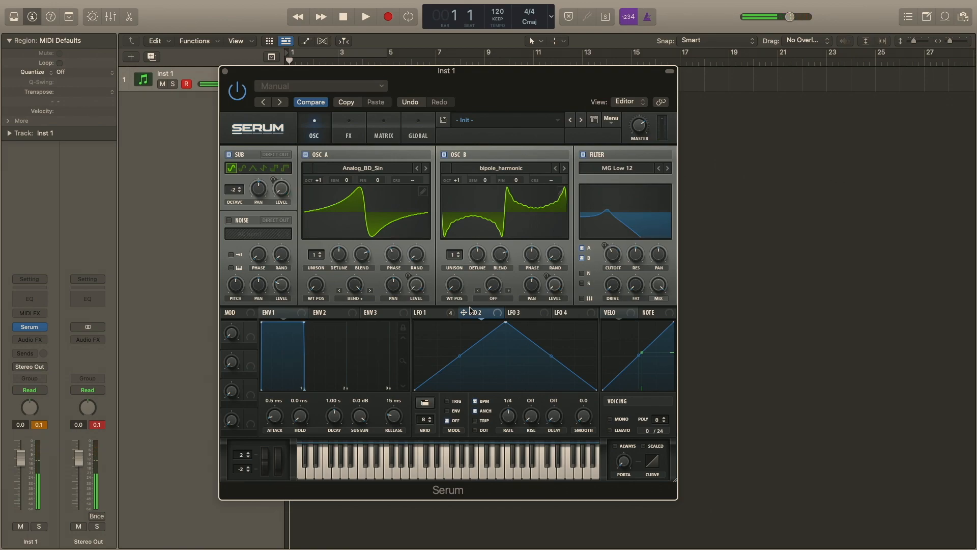
pyautogui.moveTo(416, 389); pyautogui.dragTo(413, 357)
pyautogui.moveTo(506, 322); pyautogui.dragTo(457, 301)
pyautogui.doubleClick(553, 372)
pyautogui.moveTo(554, 373); pyautogui.dragTo(554, 390)
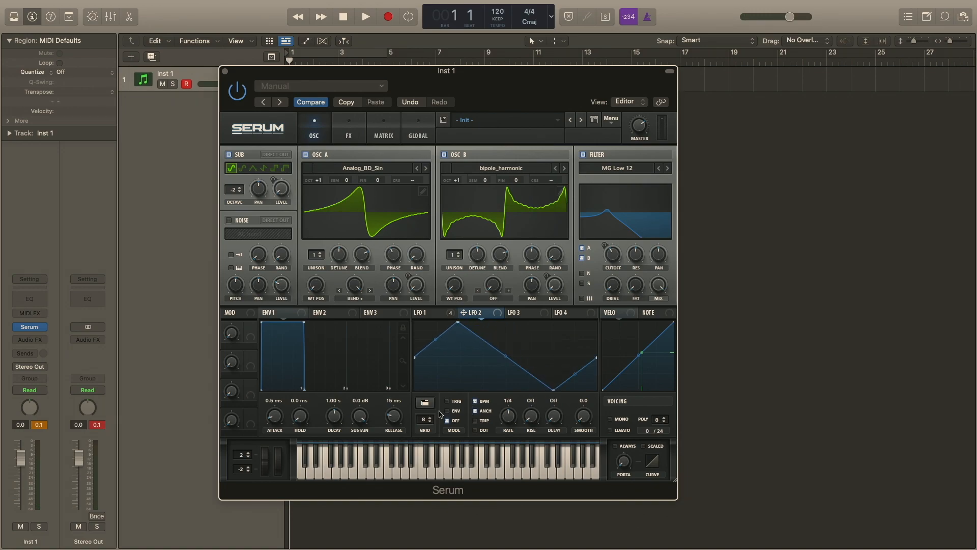
# Set LFO 2 to TRIG mode at a 1/16 rate and map it to the fine tuning of both oscillators.
pyautogui.click(456, 401)
pyautogui.moveTo(511, 415); pyautogui.dragTo(513, 402)
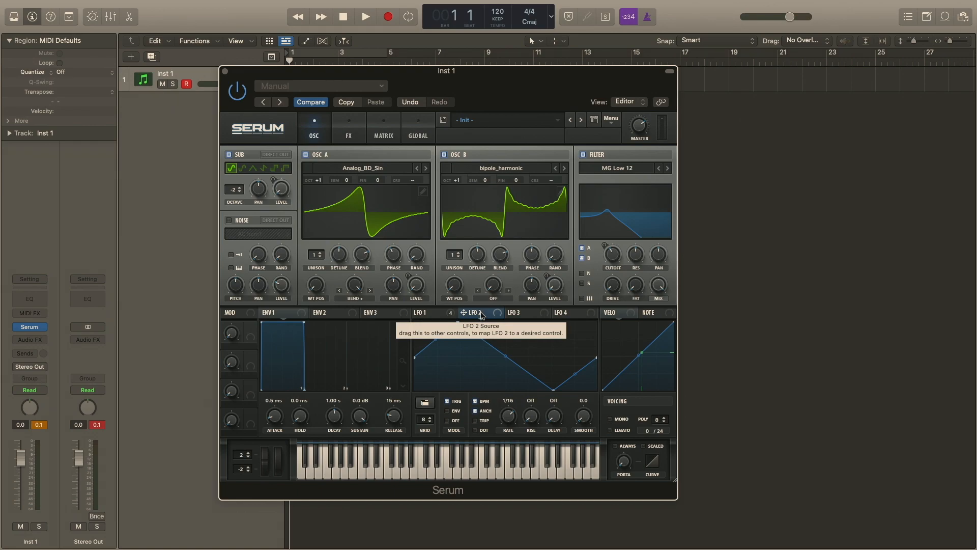
pyautogui.moveTo(483, 315); pyautogui.dragTo(394, 239)
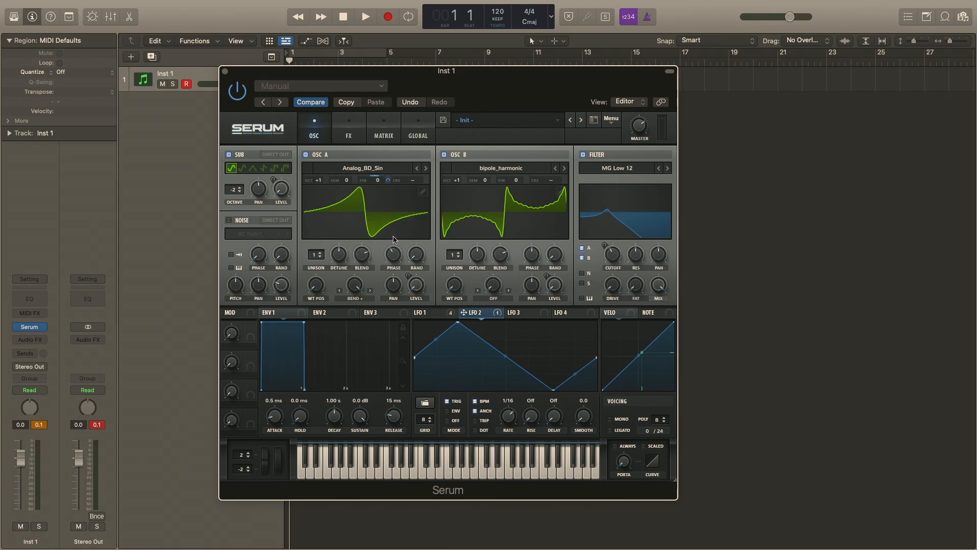
pyautogui.moveTo(481, 319); pyautogui.dragTo(528, 232)
# Enable the FX filter as the first effect in the chain and set its type to Cmb +.
pyautogui.click(339, 123)
pyautogui.click(232, 294)
pyautogui.moveTo(254, 294); pyautogui.dragTo(248, 153)
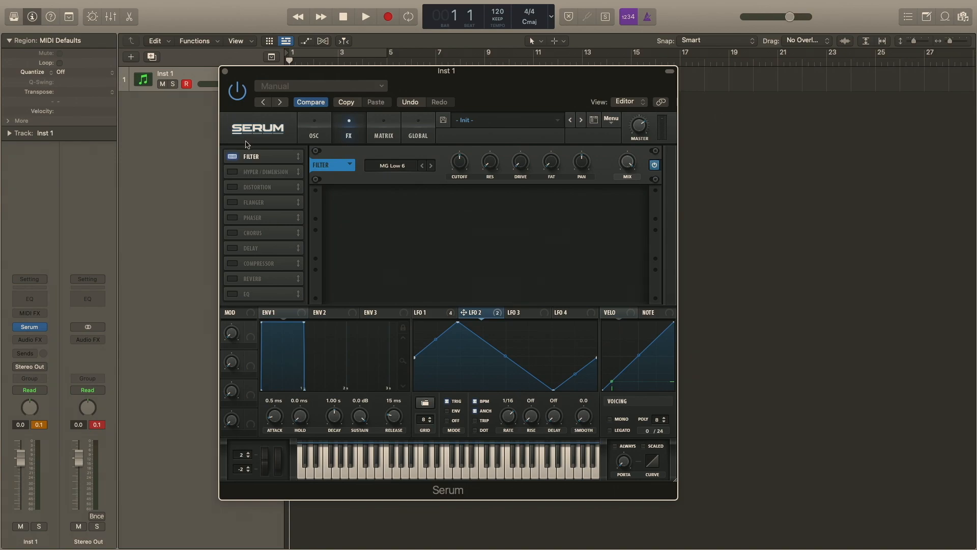
pyautogui.click(404, 167)
pyautogui.moveTo(402, 200)
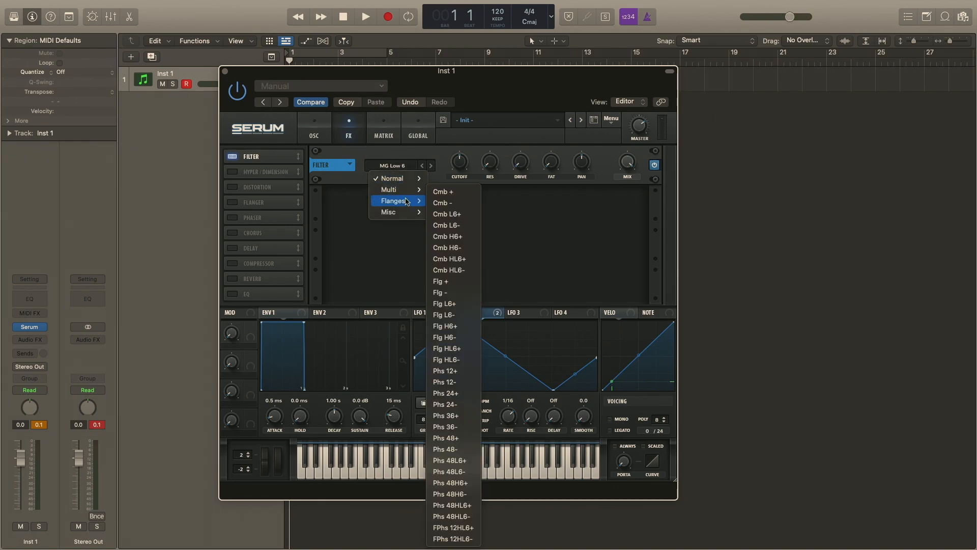
pyautogui.click(446, 193)
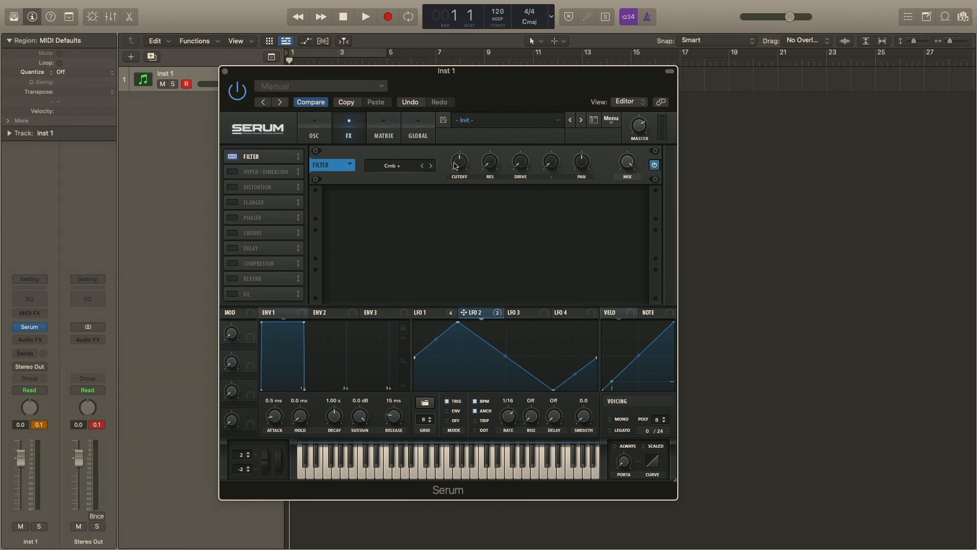
# Adjust the FX filter with a lower cutoff, higher resonance, more drive and a reduced mix.
pyautogui.moveTo(453, 168); pyautogui.dragTo(453, 189)
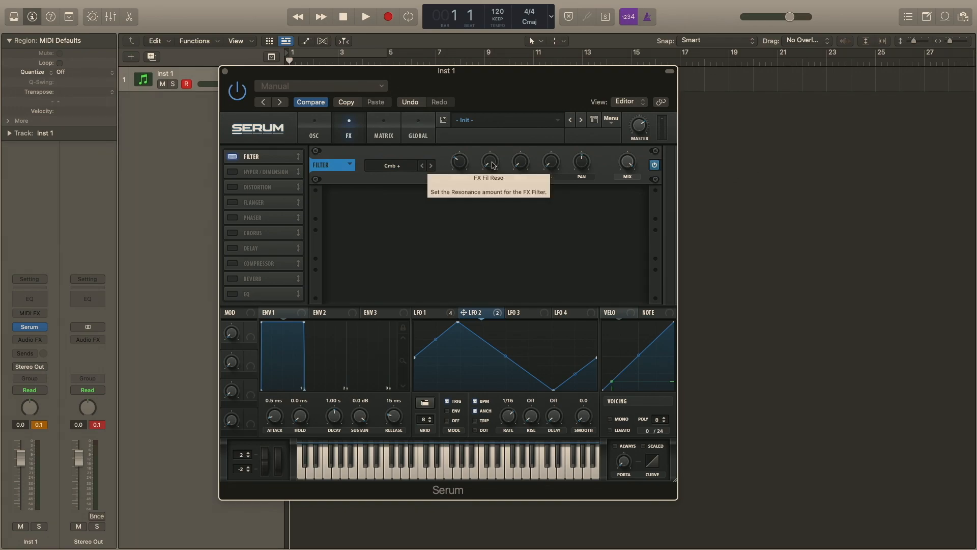
pyautogui.moveTo(493, 166); pyautogui.dragTo(494, 79)
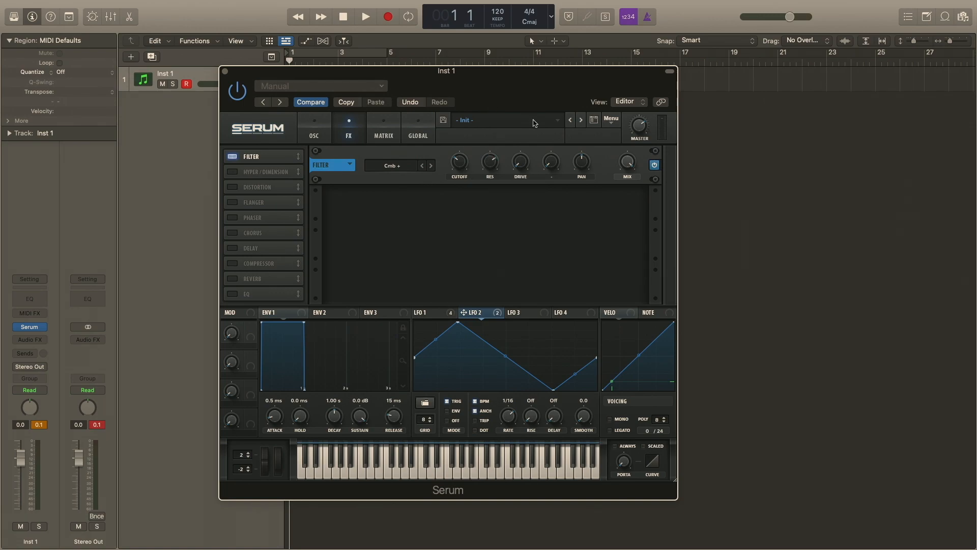
pyautogui.moveTo(524, 167); pyautogui.dragTo(522, 138)
pyautogui.moveTo(628, 162); pyautogui.dragTo(626, 223)
# Enable the distortion effect, set its type to Asym and raise its drive.
pyautogui.click(236, 189)
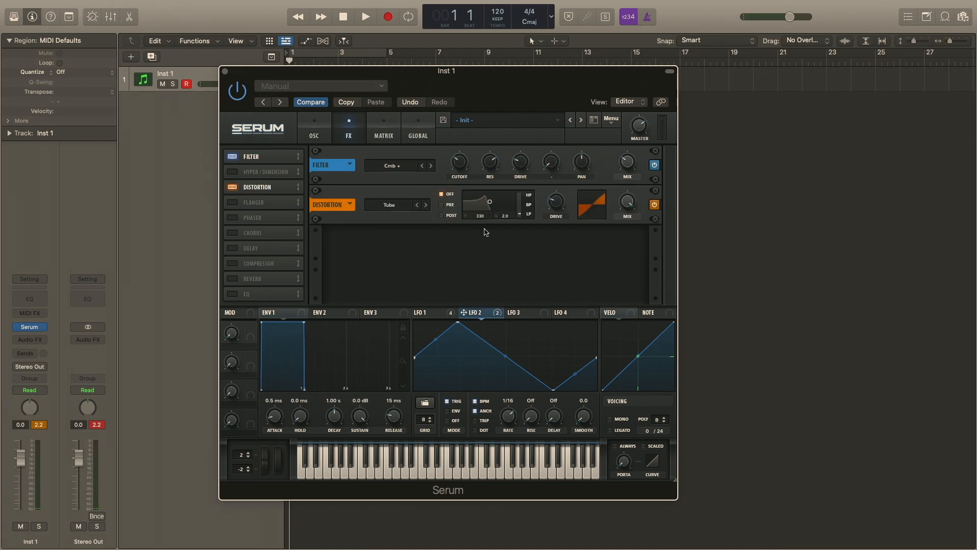
pyautogui.click(407, 205)
pyautogui.click(404, 319)
pyautogui.moveTo(563, 201); pyautogui.dragTo(563, 173)
# Enable the compressor in multiband mode and lower its threshold.
pyautogui.click(234, 263)
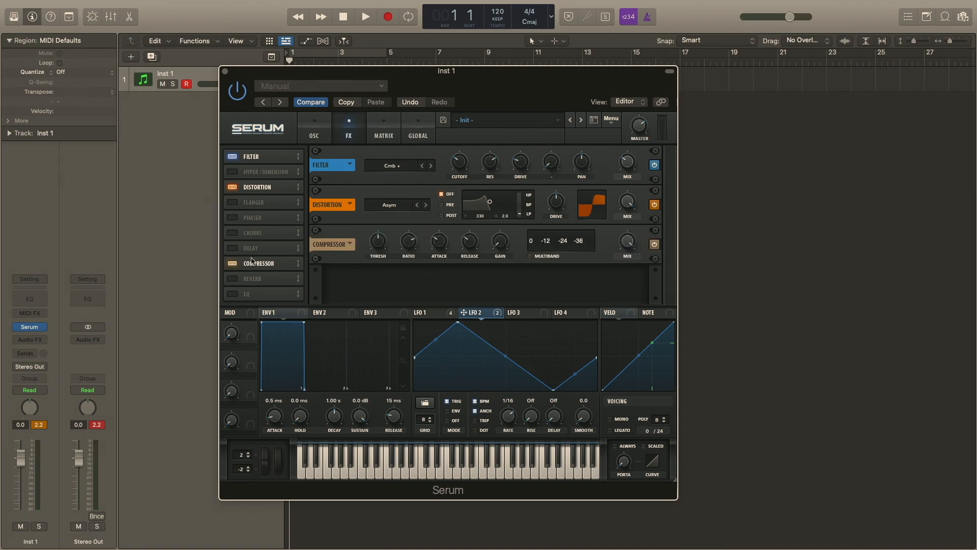
pyautogui.click(531, 256)
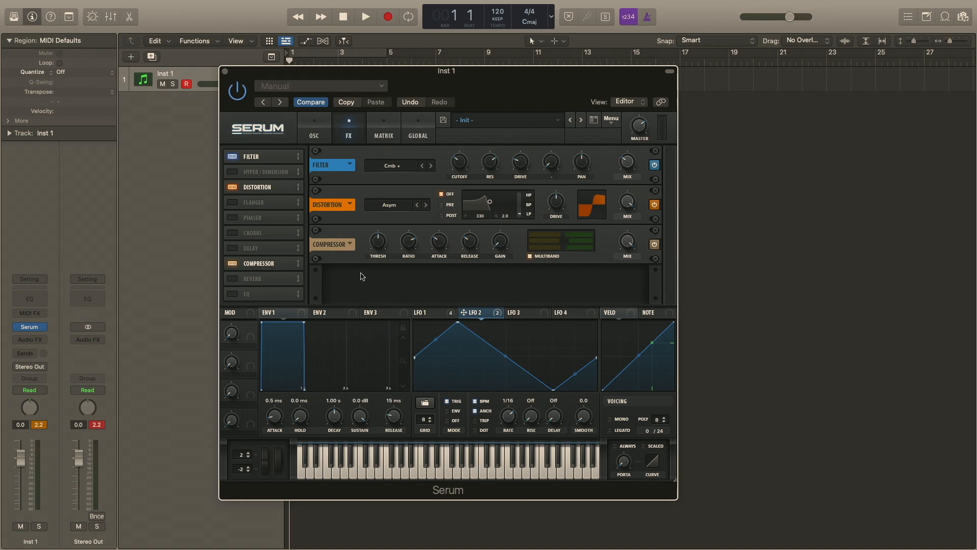
pyautogui.moveTo(379, 248)
pyautogui.scroll(5, 378, 249)
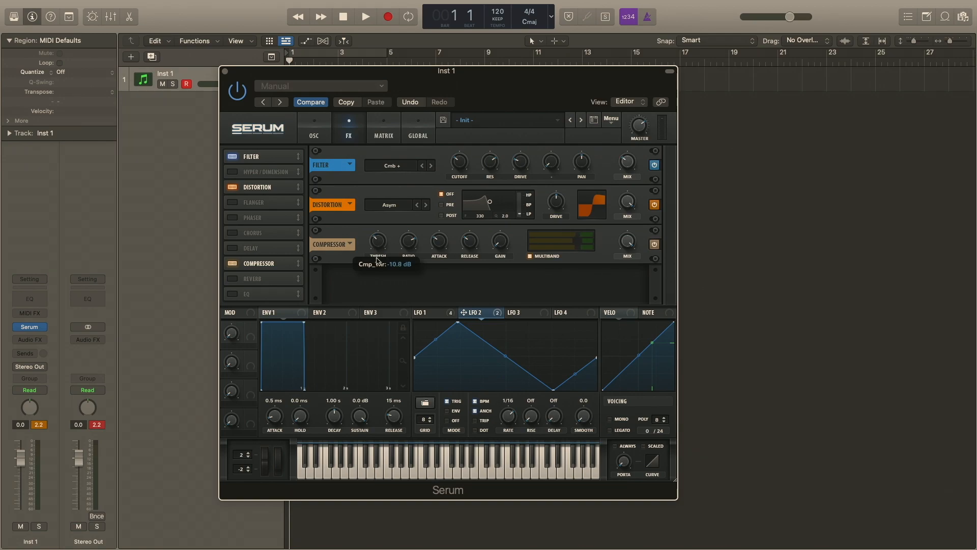
pyautogui.scroll(-2, 378, 258)
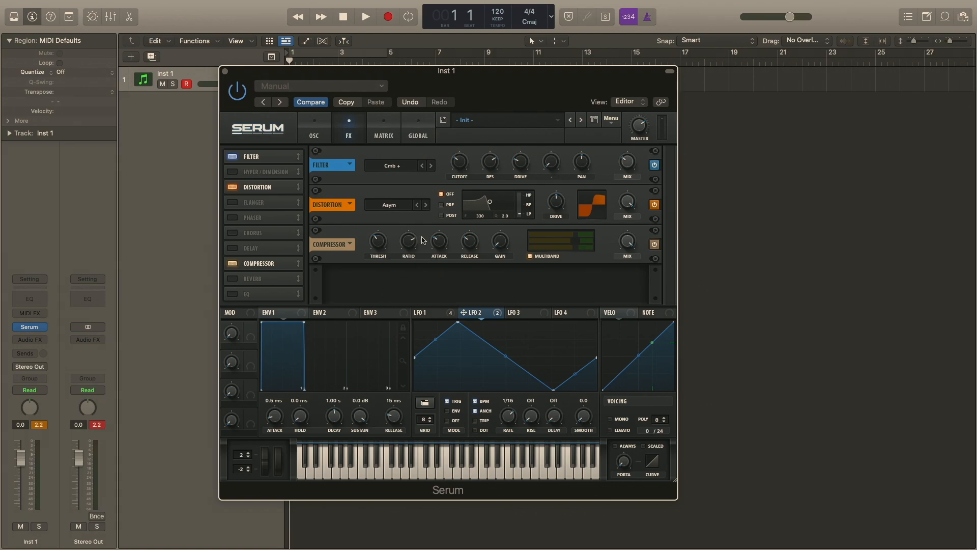
# Close the Serum window and set the Inst 1 channel's output to No Output.
pyautogui.moveTo(445, 246)
pyautogui.moveTo(501, 213); pyautogui.dragTo(501, 208)
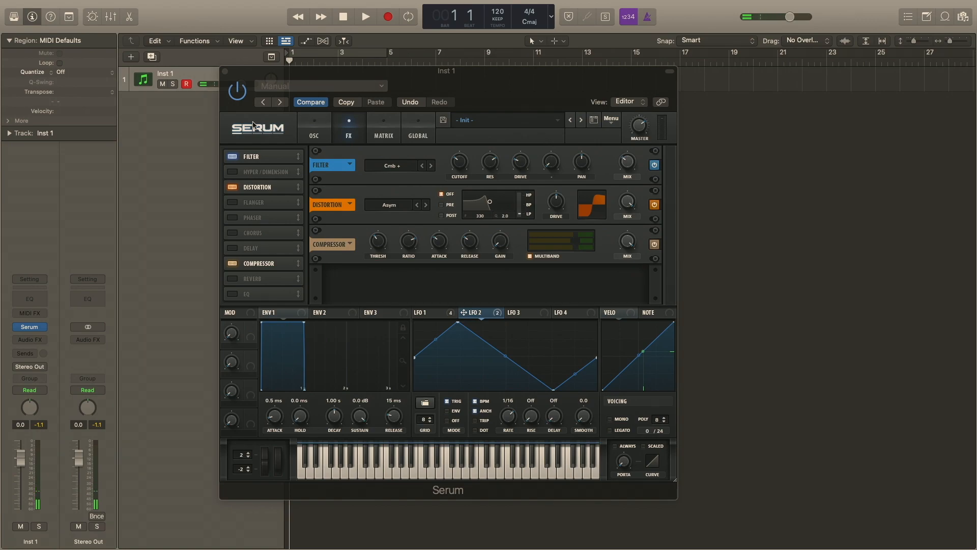
pyautogui.click(226, 72)
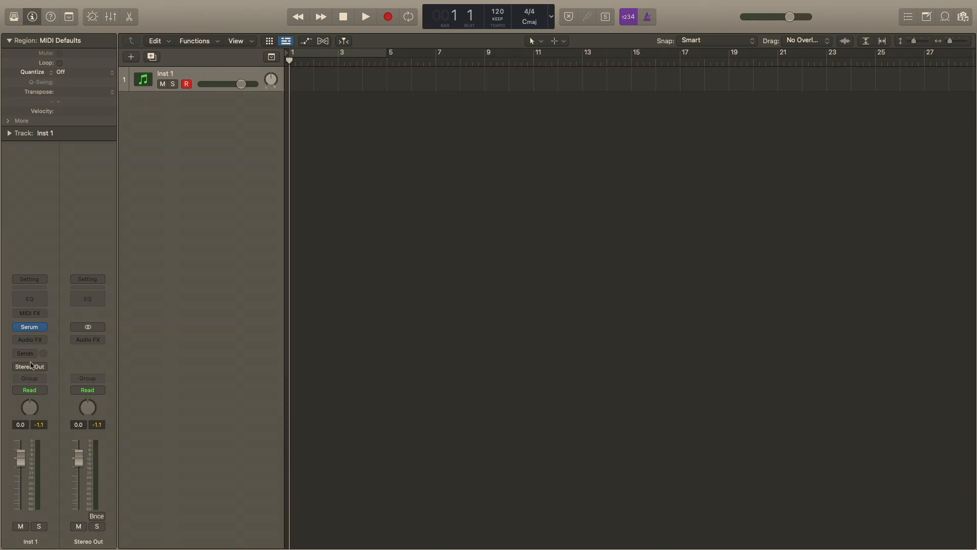
pyautogui.click(29, 366)
pyautogui.click(44, 387)
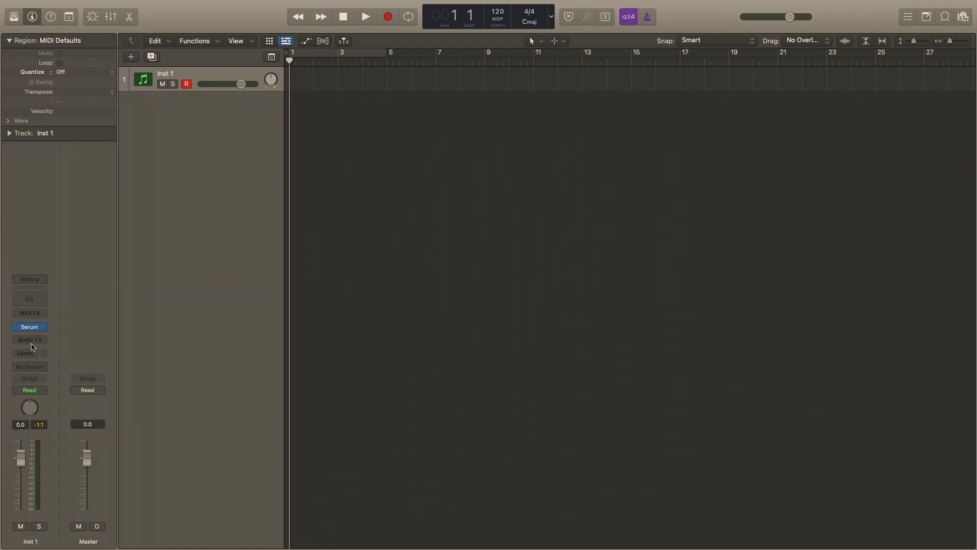
# Add sends to Bus 1 and Bus 2 on the Inst 1 channel.
pyautogui.click(27, 354)
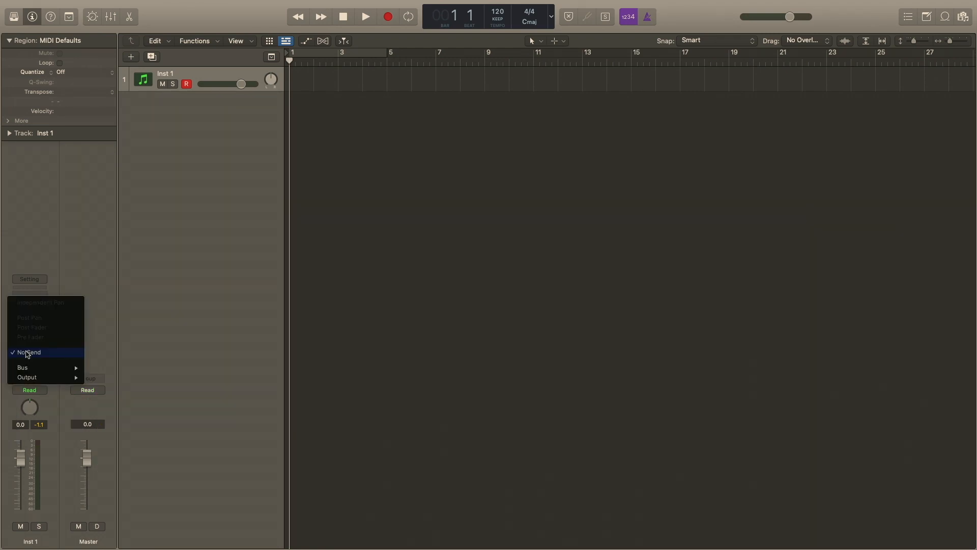
pyautogui.click(24, 369)
pyautogui.click(26, 350)
pyautogui.moveTo(28, 369)
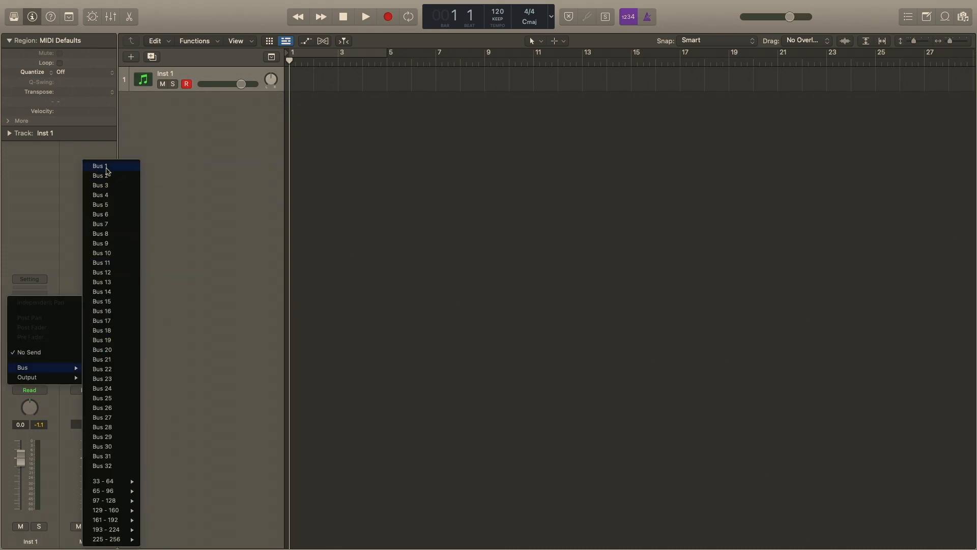
pyautogui.click(106, 167)
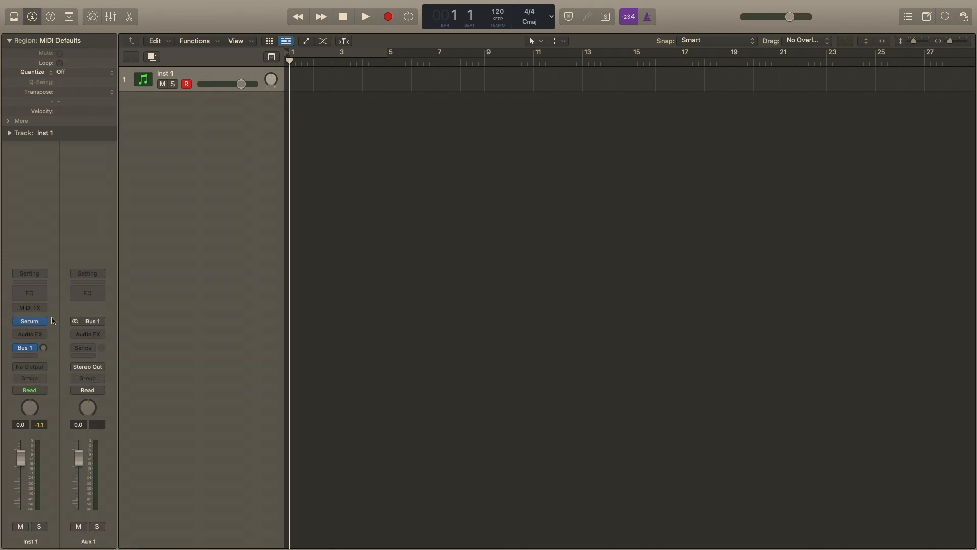
pyautogui.click(32, 358)
pyautogui.moveTo(30, 370)
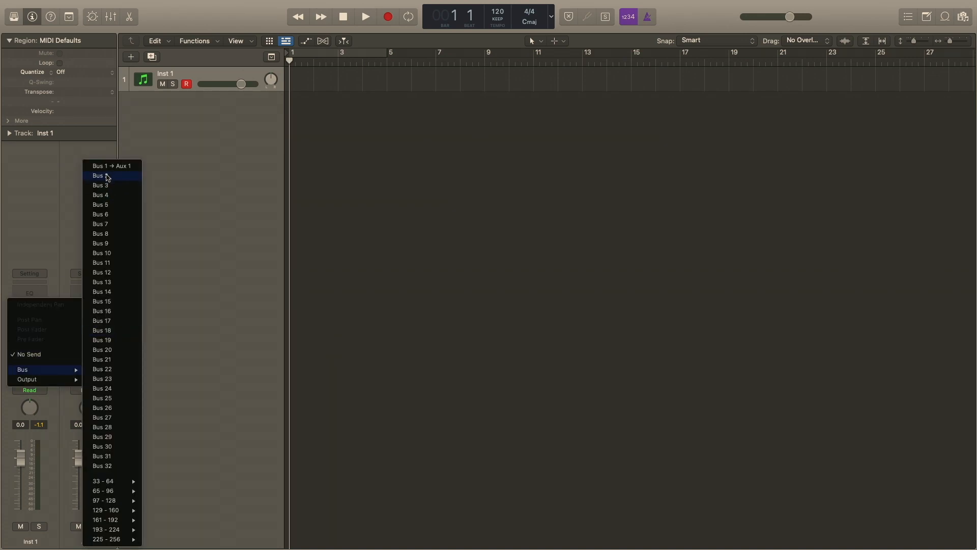
pyautogui.click(108, 176)
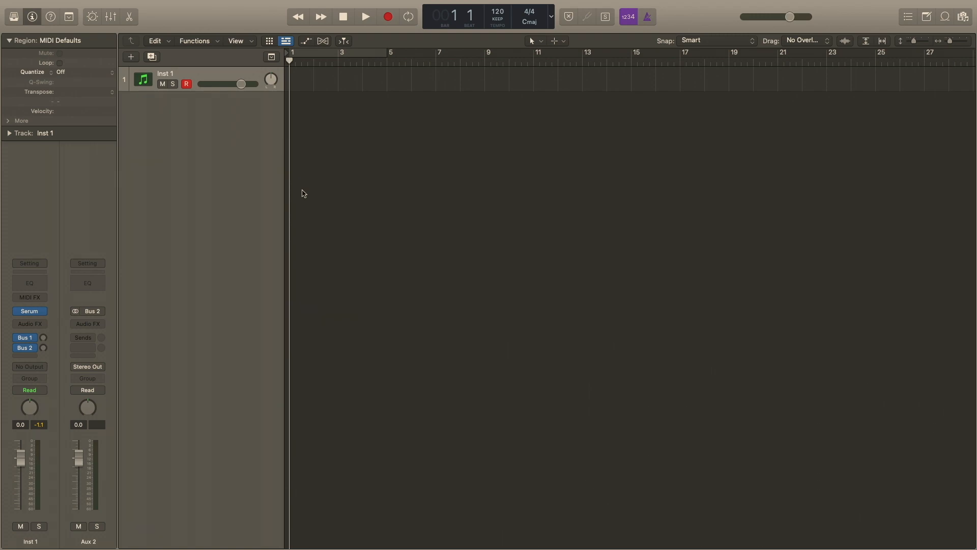
# Set both send levels on Inst 1 to 0 dB and show the Aux 1 channel.
pyautogui.click(42, 338)
pyautogui.click(44, 348)
pyautogui.click(21, 338)
pyautogui.click(154, 274)
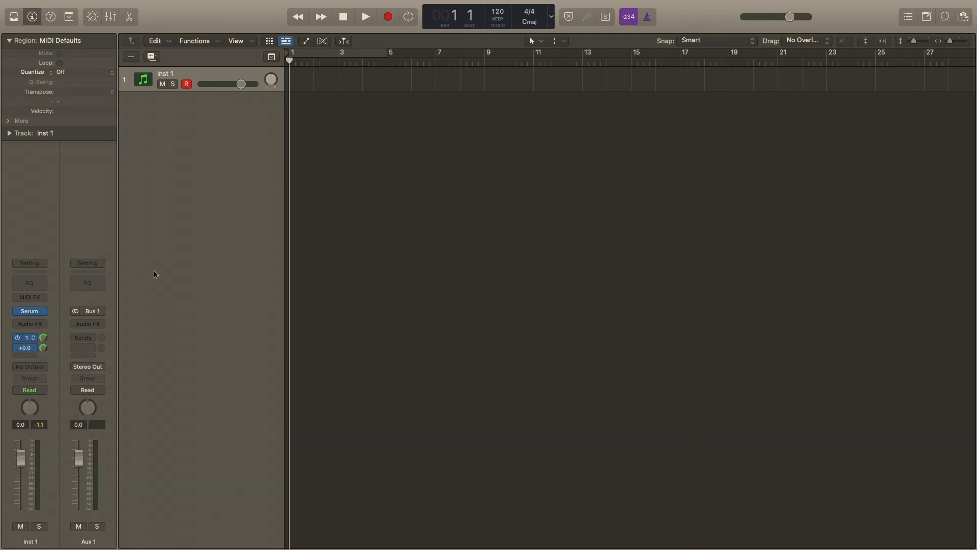
# Add a Channel EQ to Aux 1 and set its low-cut filter to 192 Hz.
pyautogui.click(100, 285)
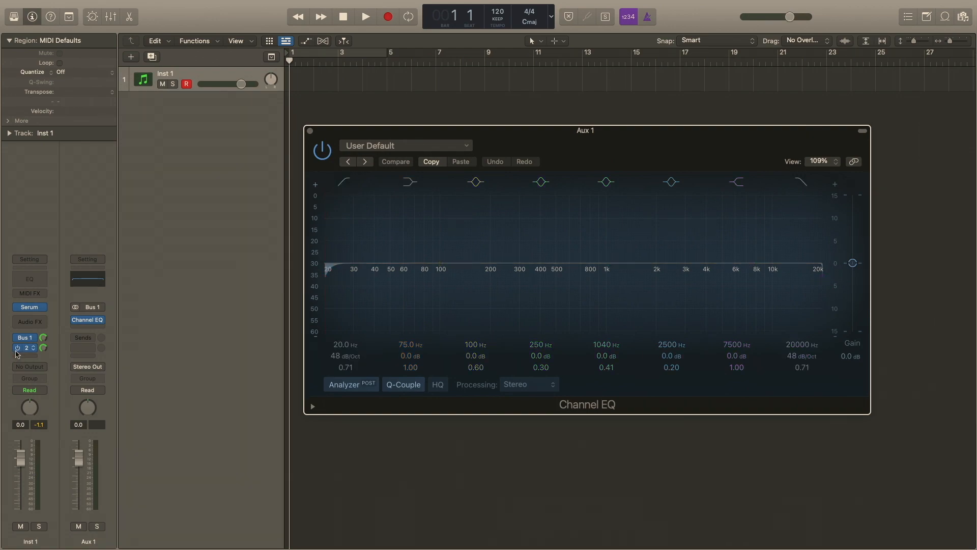
pyautogui.moveTo(351, 305); pyautogui.dragTo(513, 301)
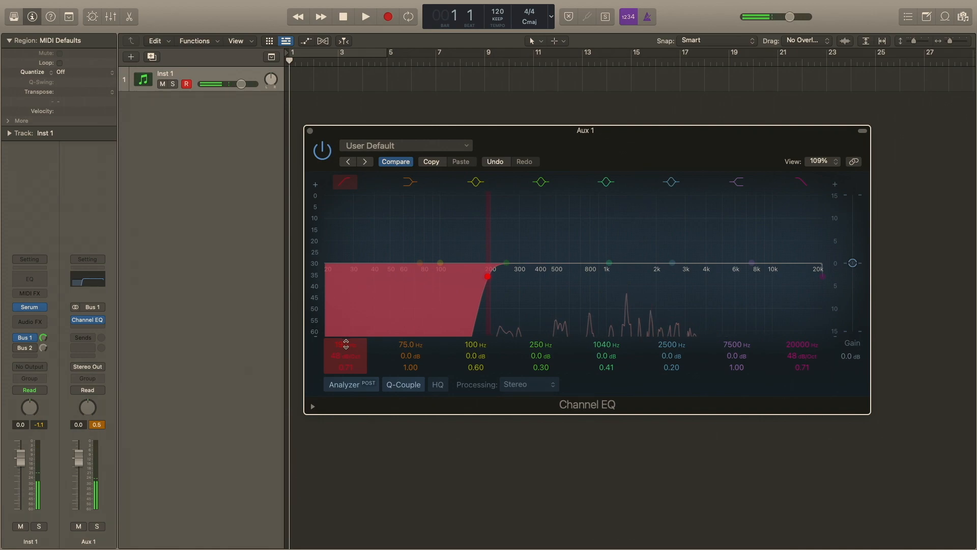
pyautogui.click(310, 131)
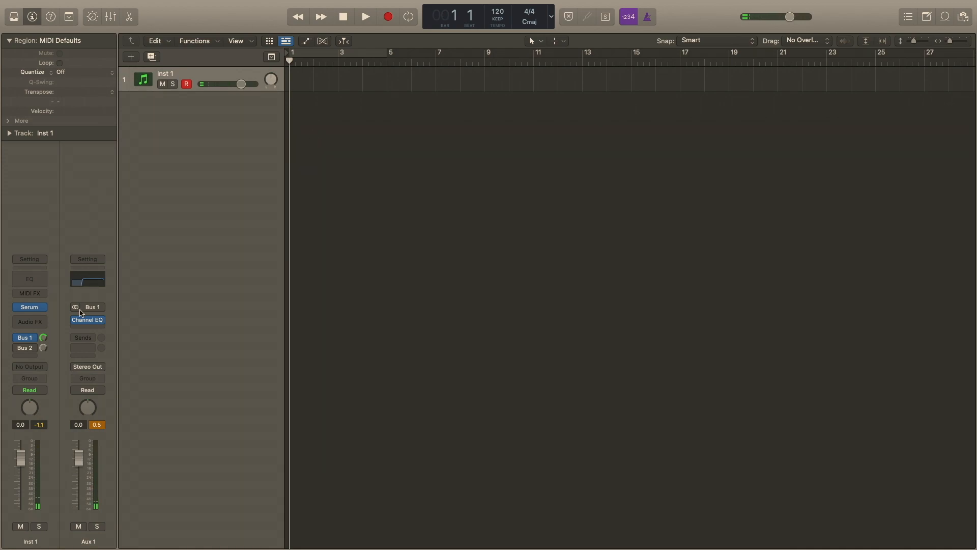
# Switch the Bus 2 send back on and add a Channel EQ to Aux 2.
pyautogui.click(24, 350)
pyautogui.click(21, 350)
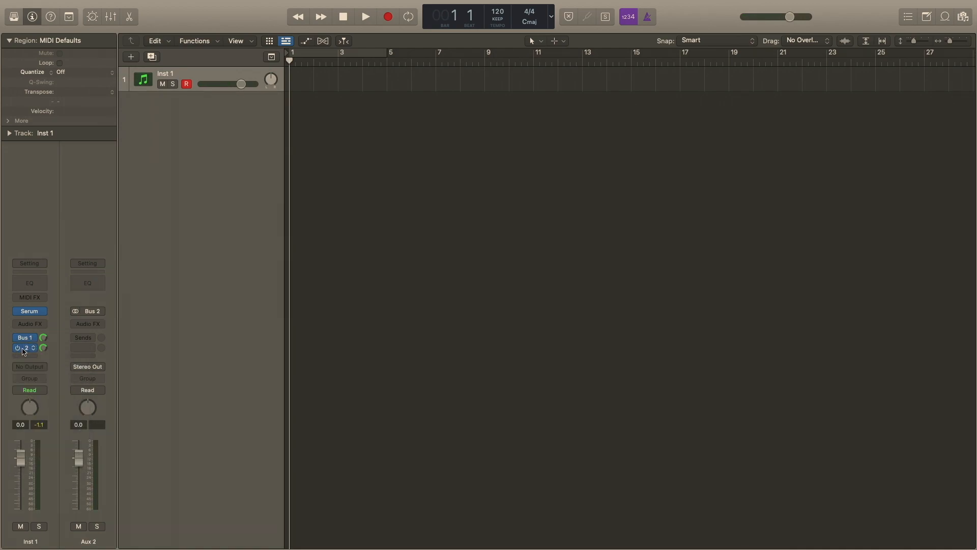
pyautogui.click(32, 351)
pyautogui.click(87, 284)
pyautogui.click(87, 281)
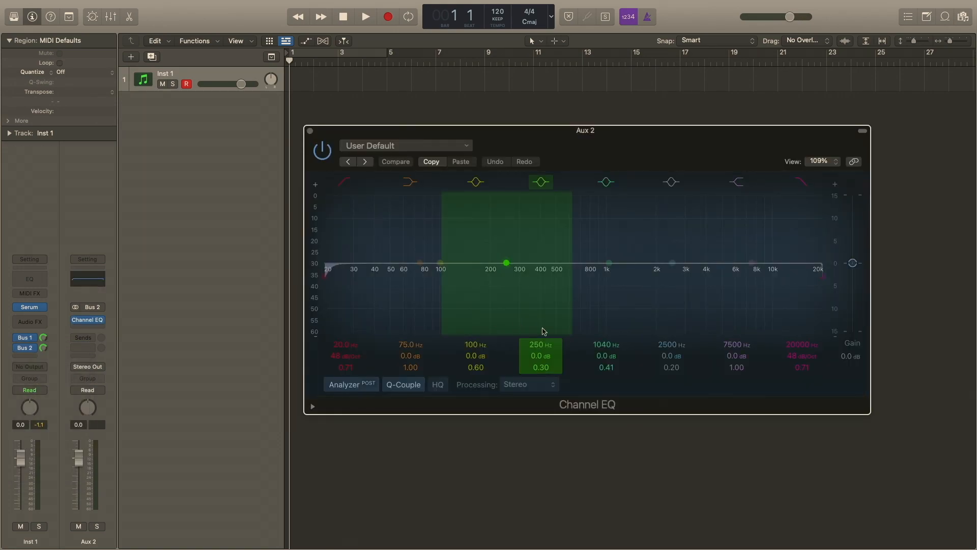
# Check the low-cut frequency in Aux 1's Channel EQ.
pyautogui.click(24, 338)
pyautogui.click(80, 292)
pyautogui.click(80, 286)
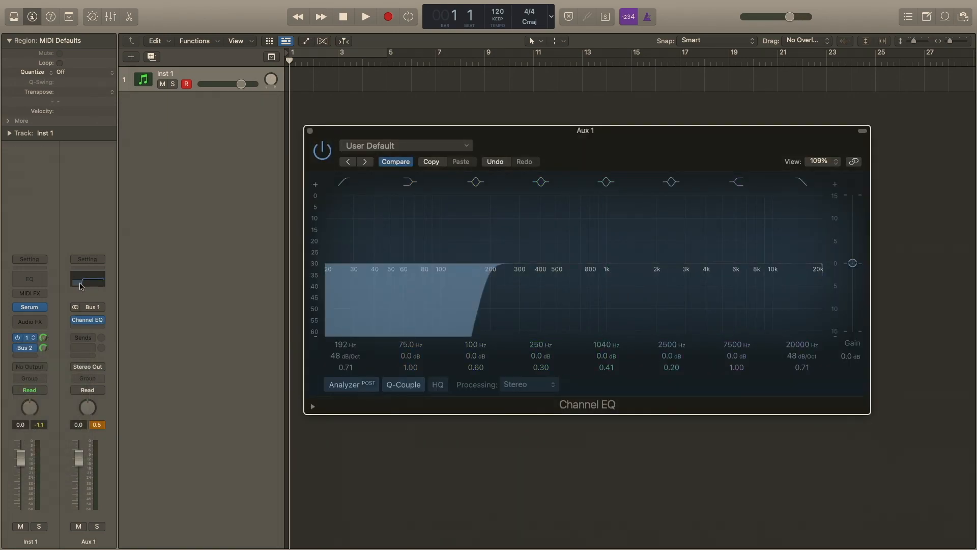
pyautogui.click(309, 132)
# Set the high-cut filter of Aux 2's Channel EQ to 192 Hz.
pyautogui.click(32, 348)
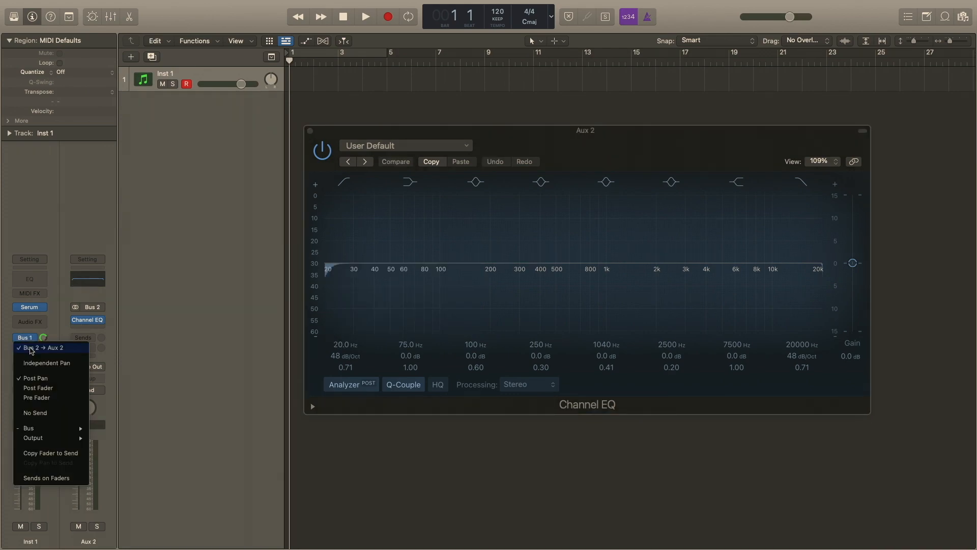
pyautogui.click(95, 278)
pyautogui.click(95, 278)
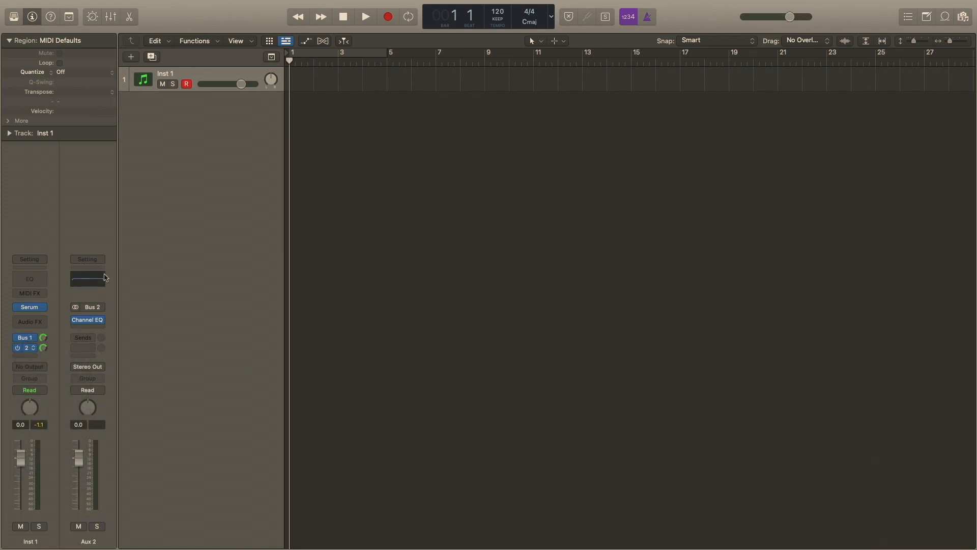
pyautogui.click(88, 280)
pyautogui.doubleClick(797, 343)
pyautogui.write('192')
pyautogui.press('Return')
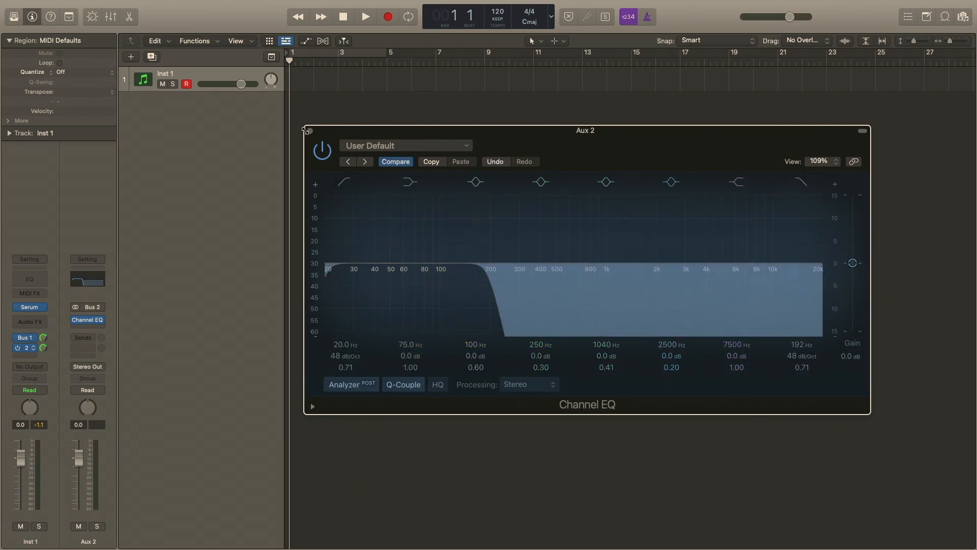
pyautogui.click(310, 132)
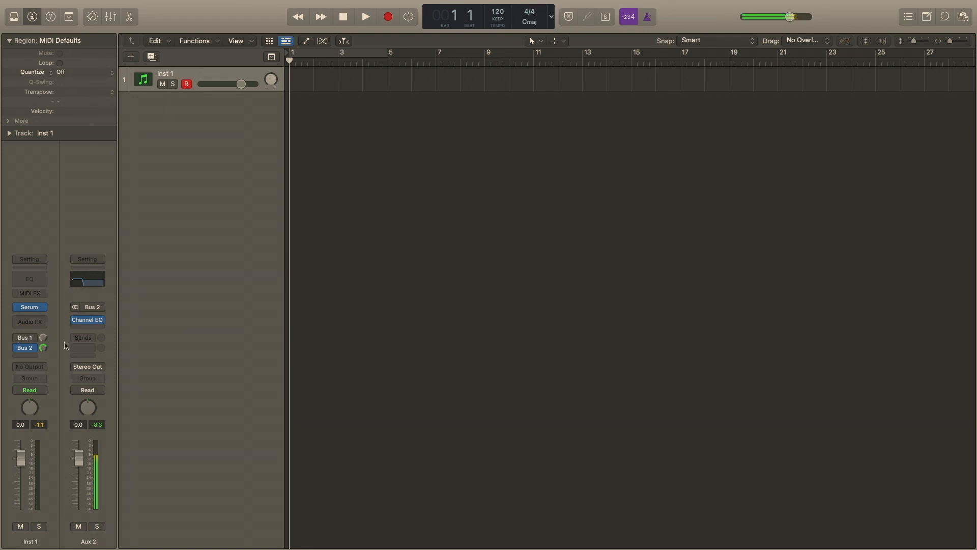
# Switch the Bus 1 send back on and create a track for Aux 1.
pyautogui.click(19, 338)
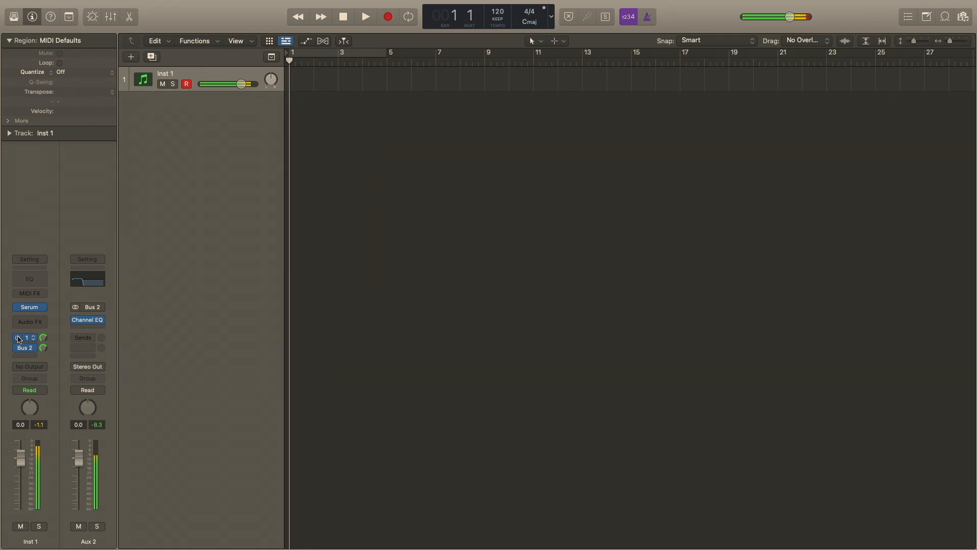
pyautogui.click(31, 338)
pyautogui.click(34, 338)
pyautogui.rightClick(96, 490)
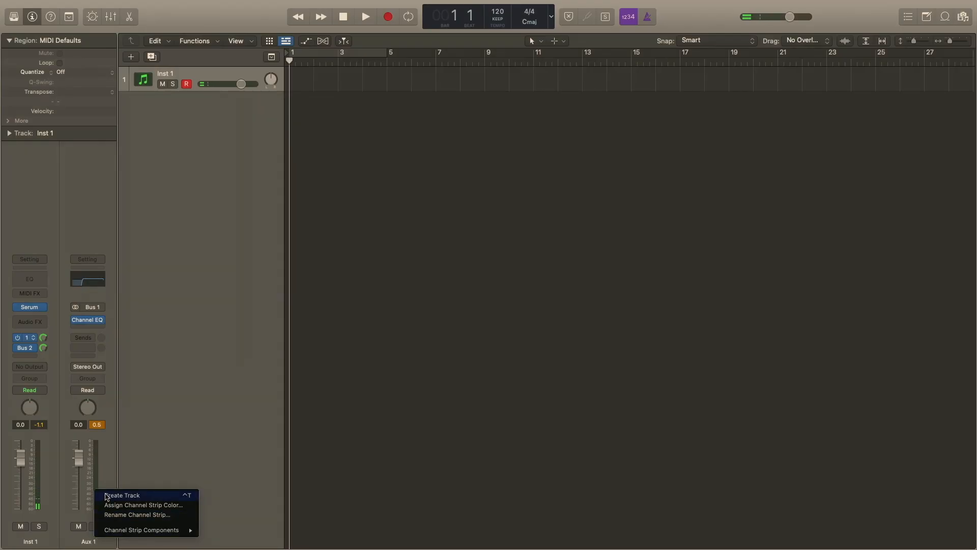
pyautogui.click(122, 496)
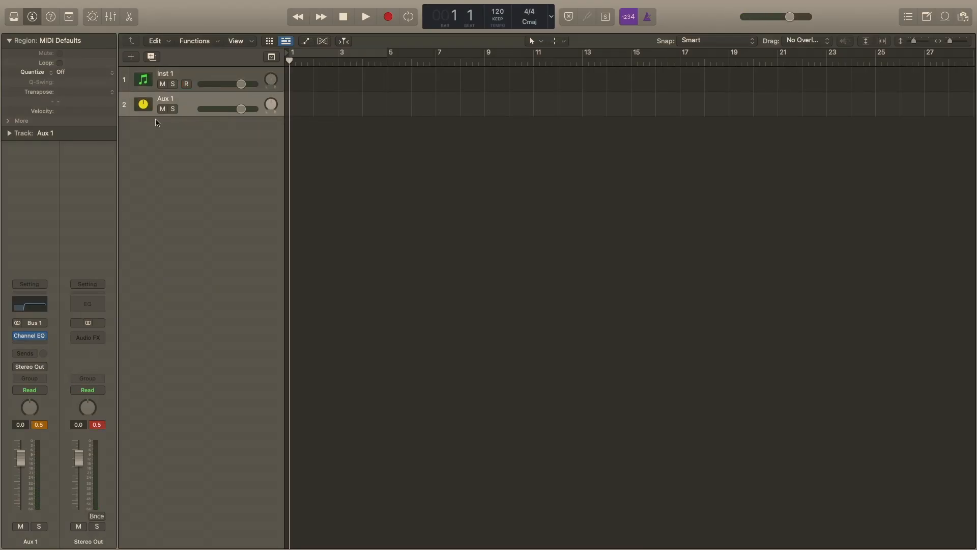
# Create a track for Aux 2, the channel fed by Inst 1's Bus 2 send.
pyautogui.click(183, 73)
pyautogui.click(30, 340)
pyautogui.click(31, 348)
pyautogui.rightClick(78, 540)
pyautogui.click(106, 501)
# Solo the Aux 2 track and rename it Bass Low.
pyautogui.press('s')
pyautogui.press('space')
pyautogui.press('space')
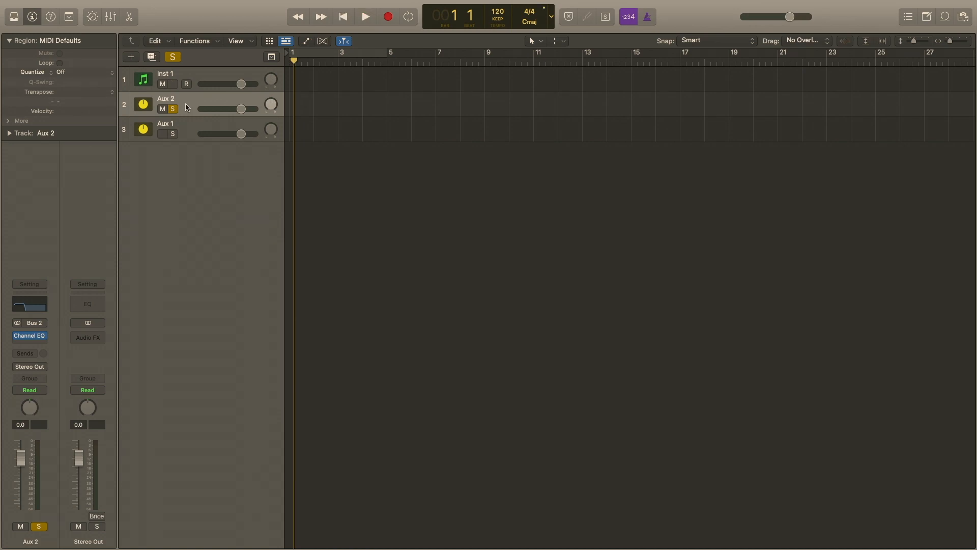
pyautogui.click(193, 70)
pyautogui.click(198, 99)
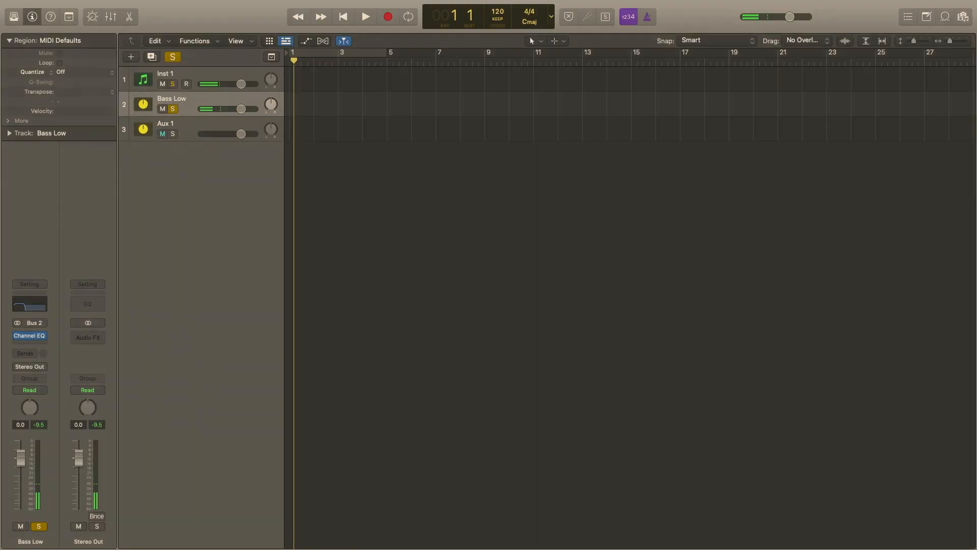
# Turn off solo on Bass Low and rename the Aux 1 track Bass High.
pyautogui.press('s')
pyautogui.press('Down')
pyautogui.press('s')
pyautogui.press('s')
pyautogui.doubleClick(194, 126)
pyautogui.write('Bass High')
pyautogui.press('Return')
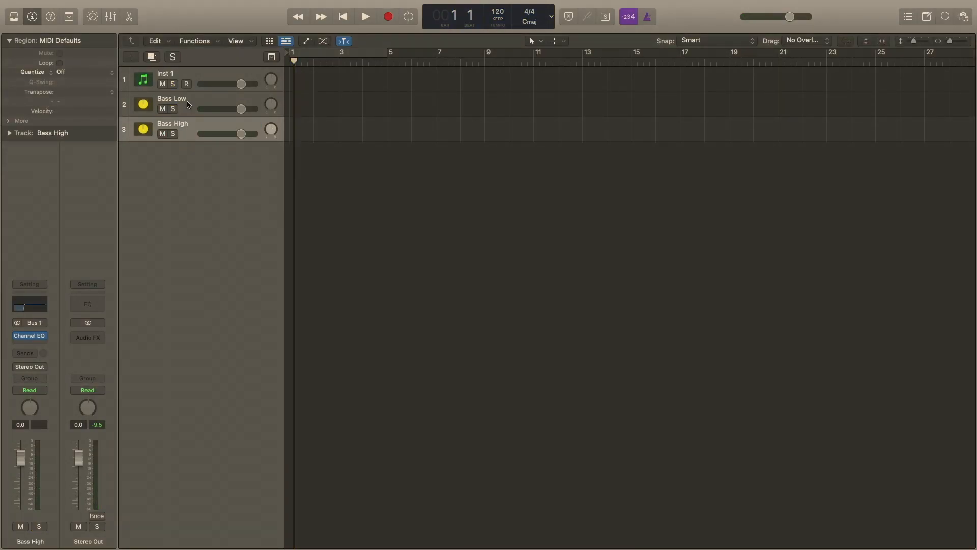
# Insert the stereo SerumFX plug-in after the Channel EQ on the Bass High track.
pyautogui.click(39, 346)
pyautogui.moveTo(30, 531)
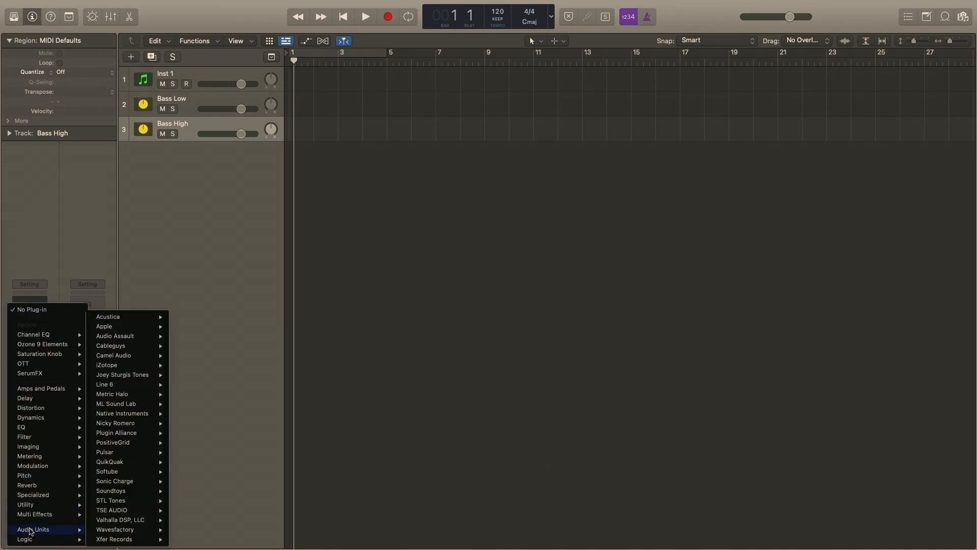
pyautogui.moveTo(160, 540)
pyautogui.moveTo(189, 538)
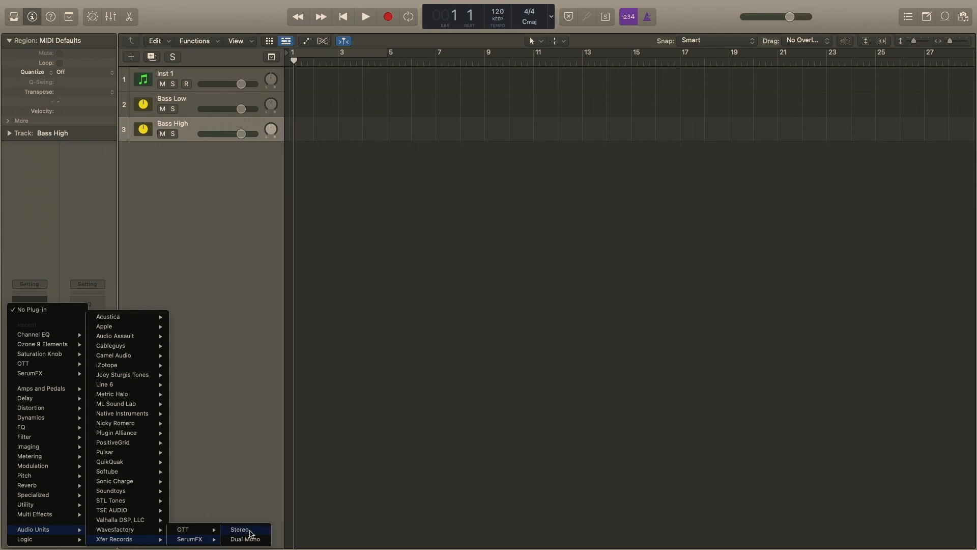
pyautogui.click(240, 530)
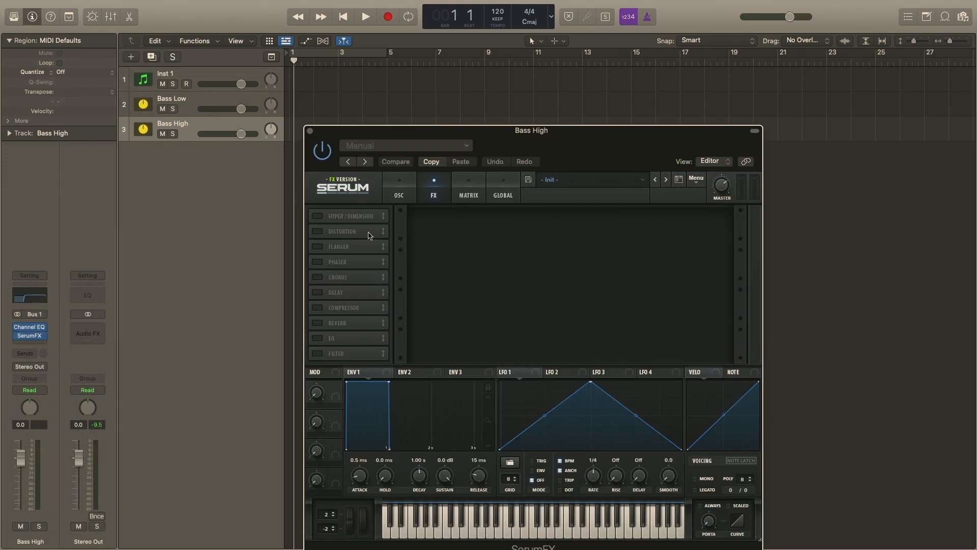
# Enable the reverb in Bass High's SerumFX and adjust its mix while playing Inst 1, closing the plug-in window when done.
pyautogui.click(199, 81)
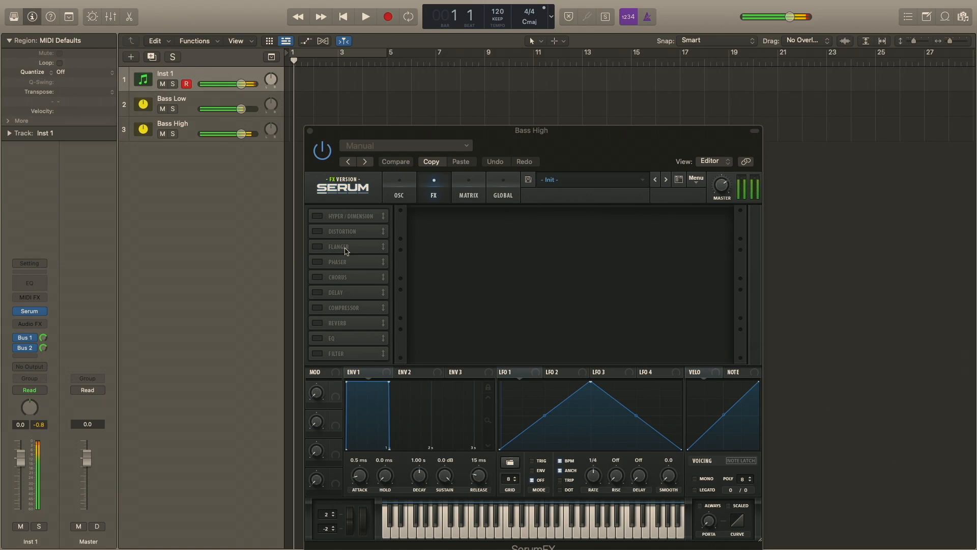
pyautogui.click(319, 323)
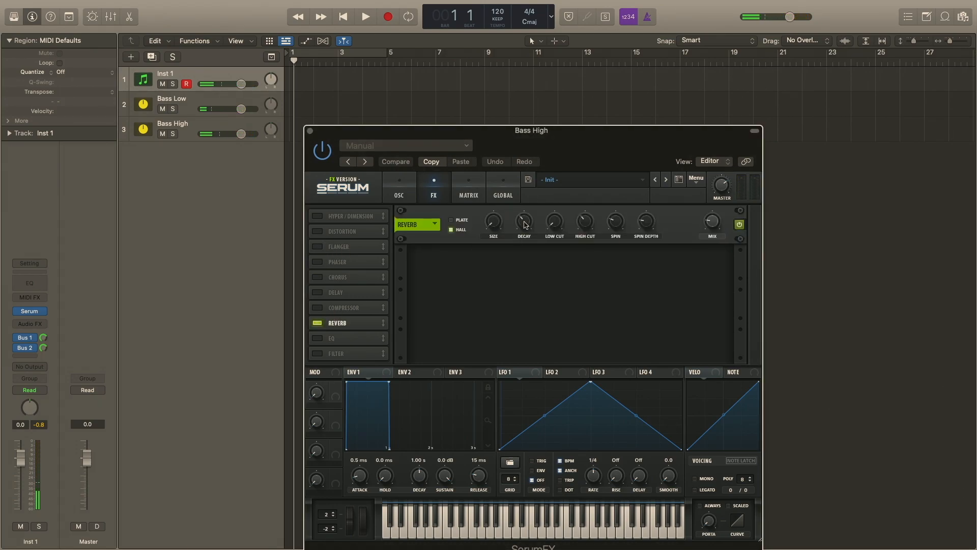
pyautogui.moveTo(714, 222); pyautogui.dragTo(717, 209)
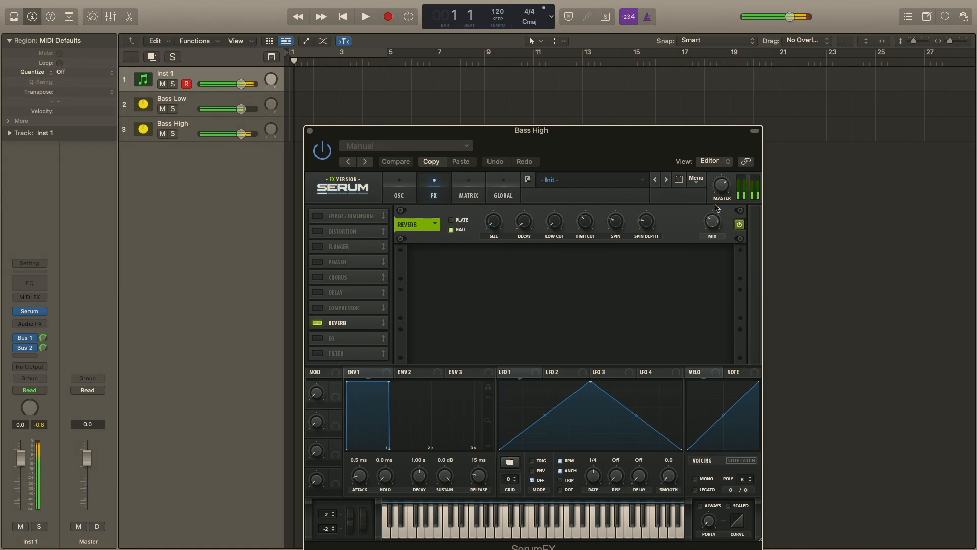
pyautogui.moveTo(717, 208); pyautogui.dragTo(716, 244)
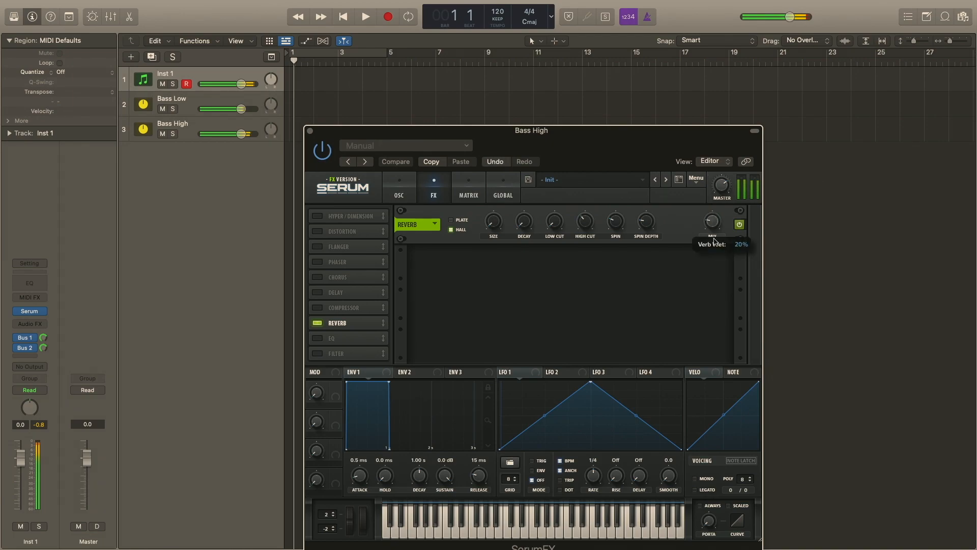
pyautogui.click(715, 225)
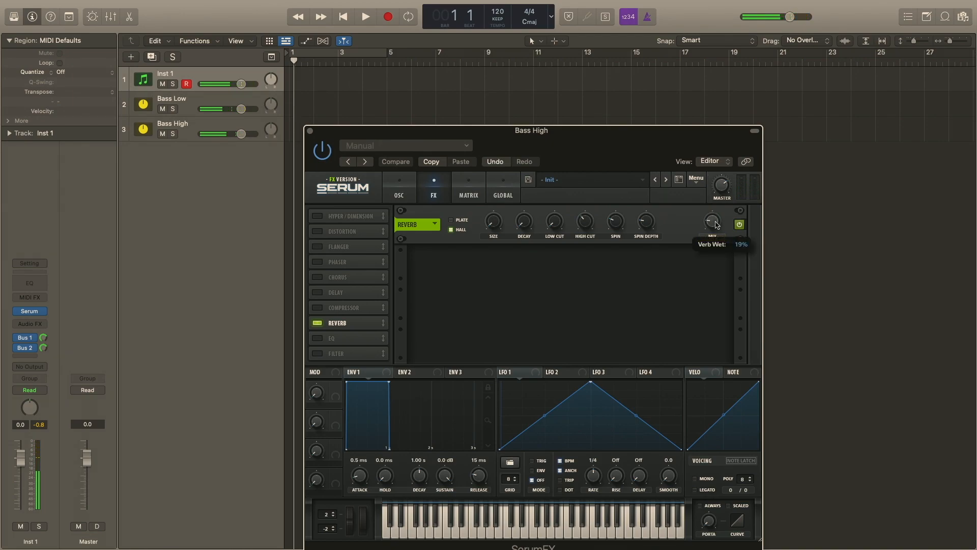
pyautogui.moveTo(717, 224); pyautogui.dragTo(711, 158)
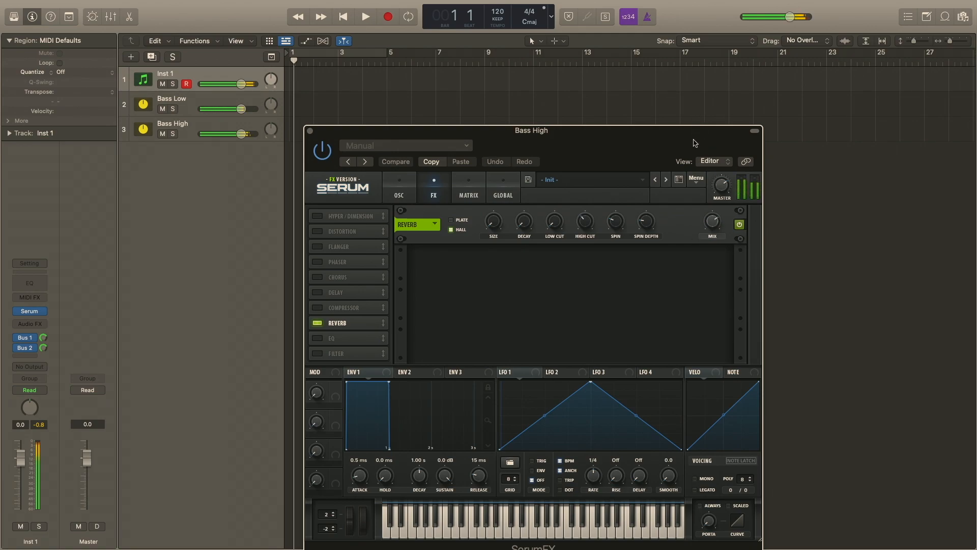
pyautogui.moveTo(716, 223); pyautogui.dragTo(723, 254)
pyautogui.click(712, 220)
pyautogui.click(310, 131)
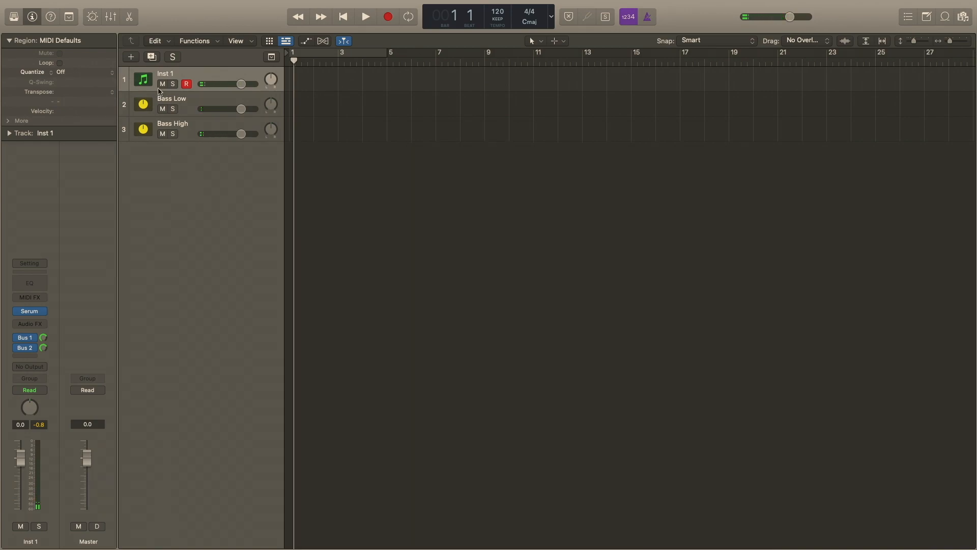
# Move the Bass High track above Bass Low and insert the Kickstart plug-in after SerumFX on Bass High.
pyautogui.click(181, 124)
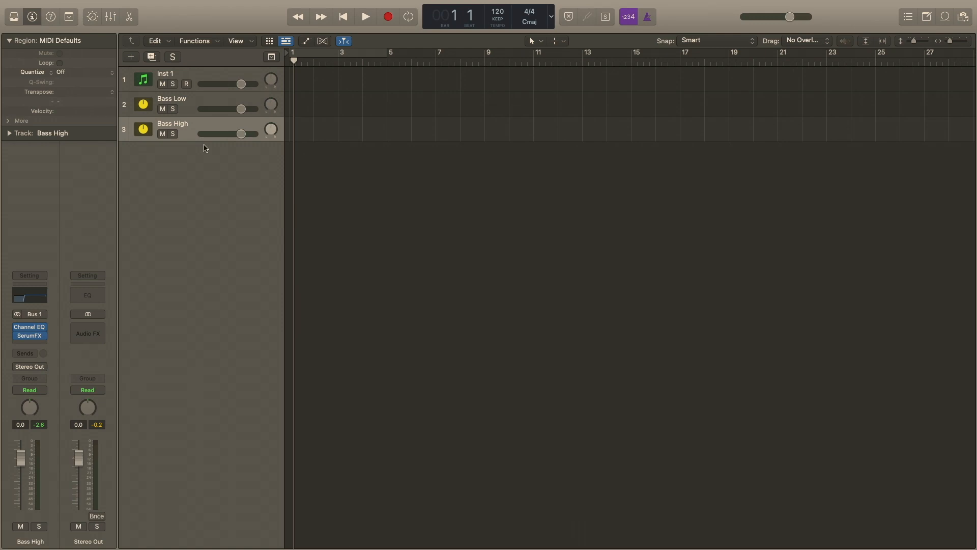
pyautogui.moveTo(189, 137); pyautogui.dragTo(188, 109)
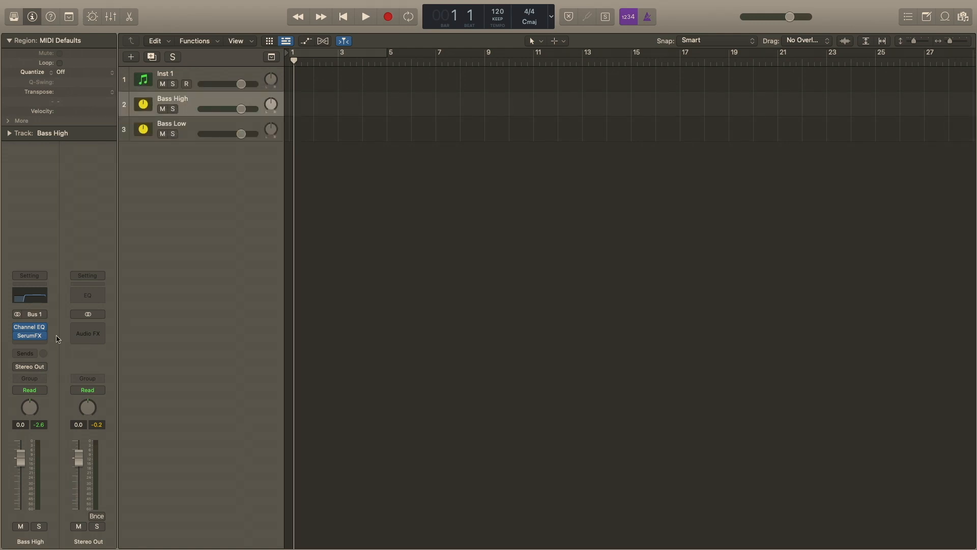
pyautogui.click(41, 345)
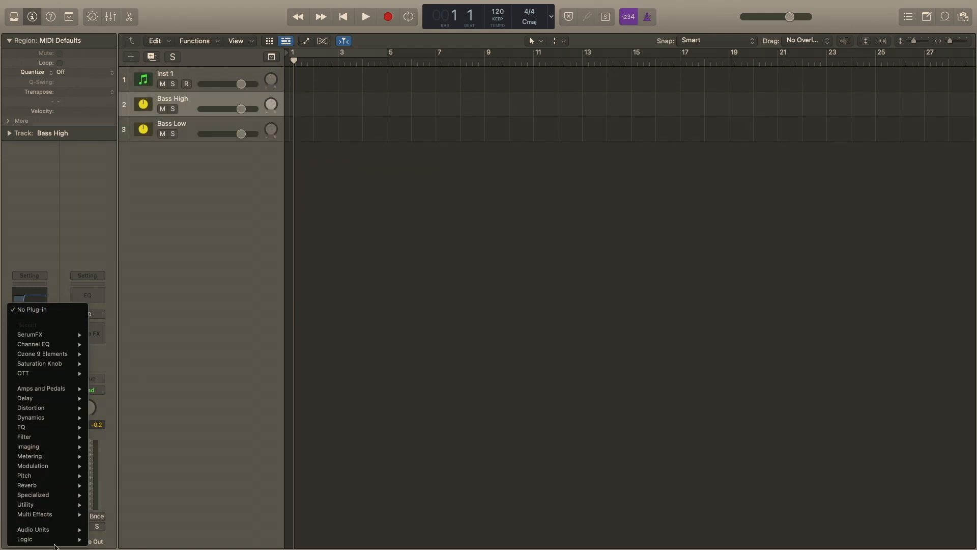
pyautogui.moveTo(51, 534)
pyautogui.moveTo(147, 423)
pyautogui.moveTo(198, 423)
pyautogui.click(251, 423)
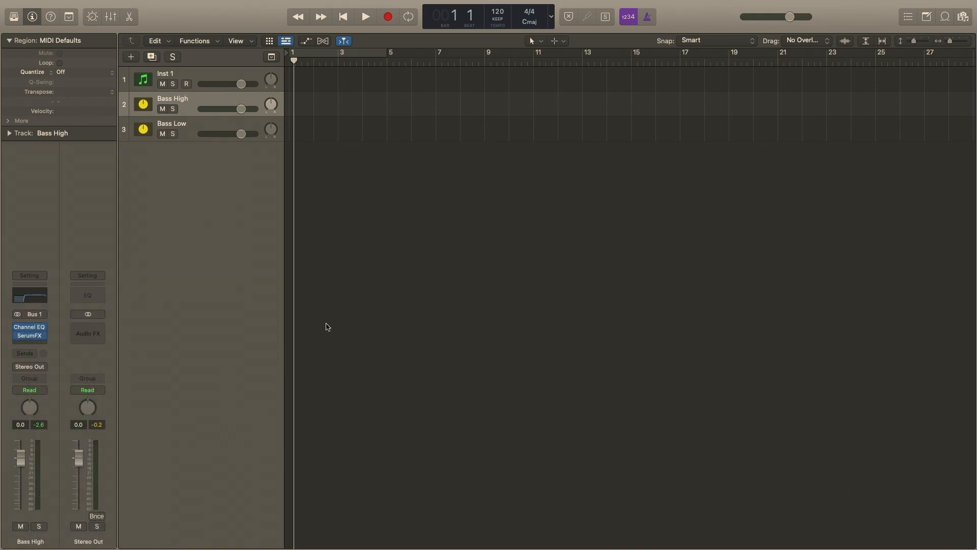
# Set Bass High's Kickstart mix to 52%, compare it bypassed and active while playing Inst 1, and close the plug-in window.
pyautogui.moveTo(334, 217); pyautogui.dragTo(373, 246)
pyautogui.click(210, 69)
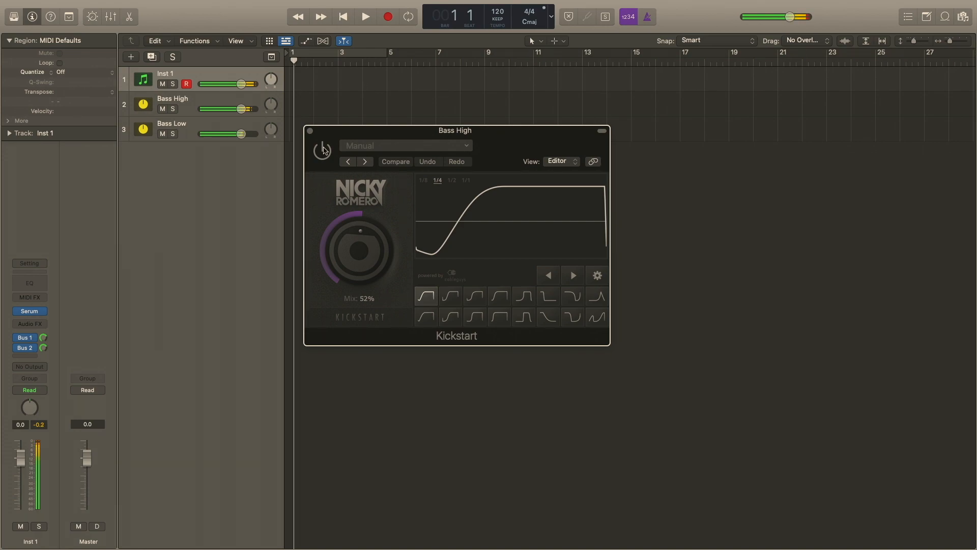
pyautogui.click(323, 150)
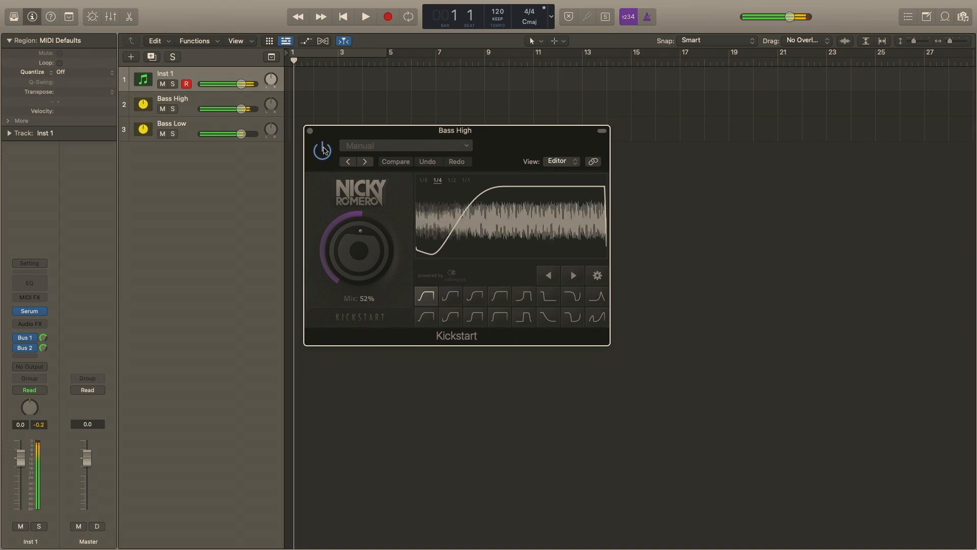
pyautogui.click(310, 130)
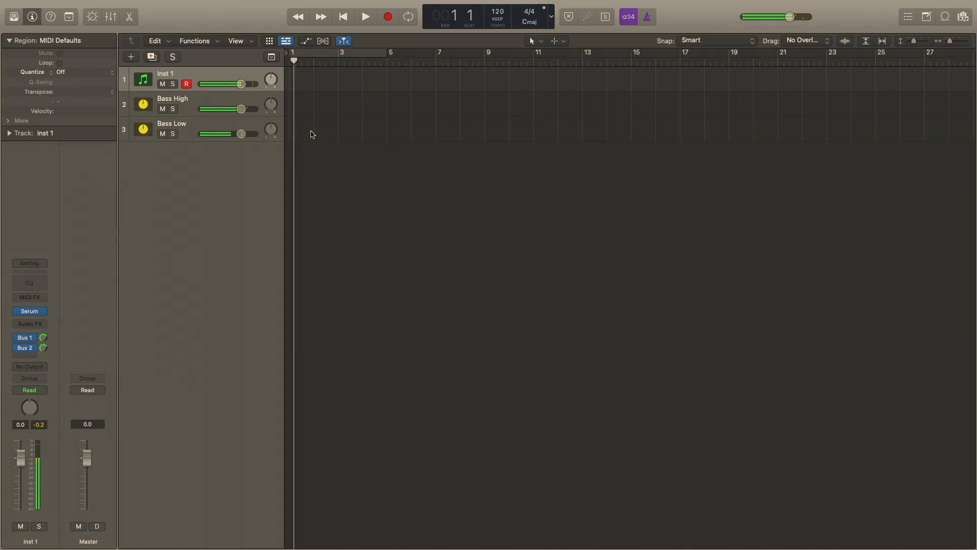
# Insert the stereo Kickstart plug-in after the Channel EQ on Bass Low, close its window and select the Inst 1 track.
pyautogui.click(208, 123)
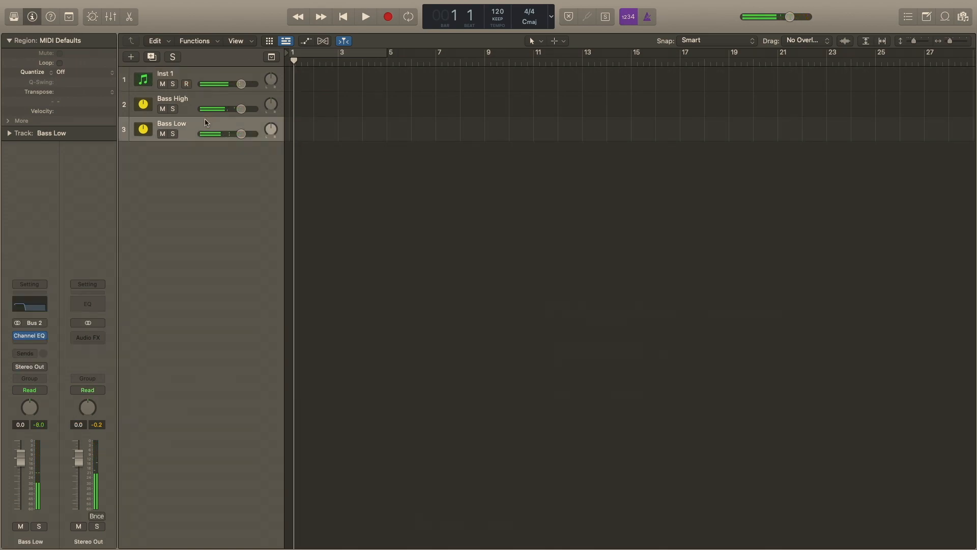
pyautogui.click(34, 340)
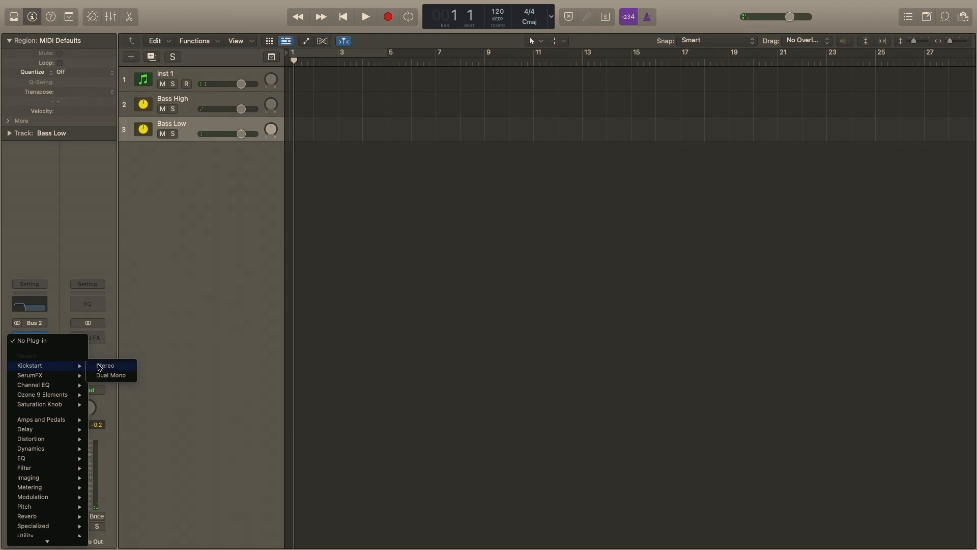
pyautogui.click(99, 367)
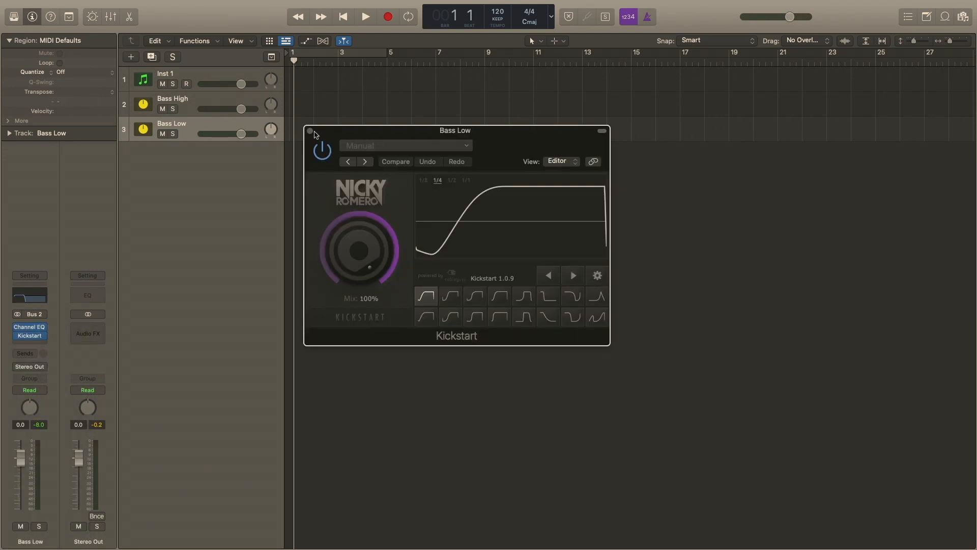
pyautogui.click(313, 133)
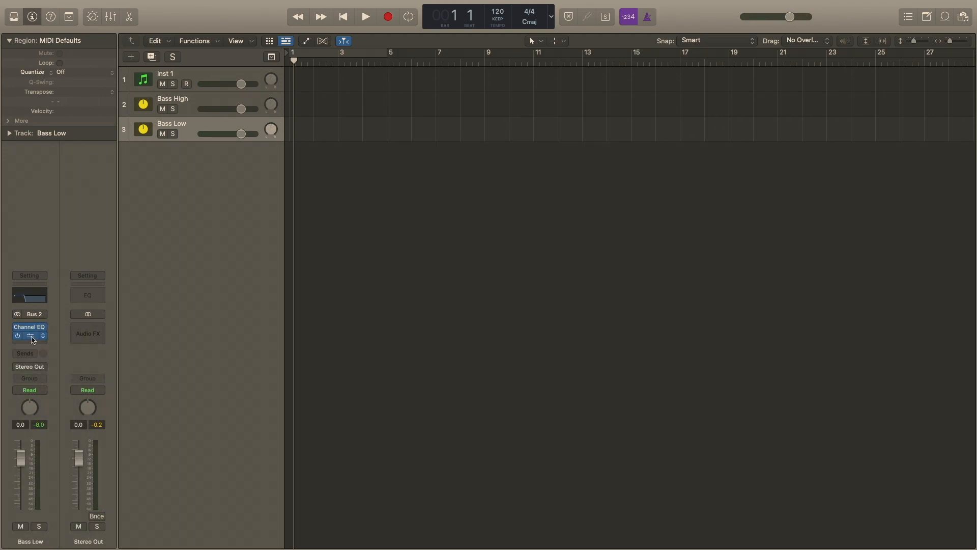
pyautogui.click(193, 77)
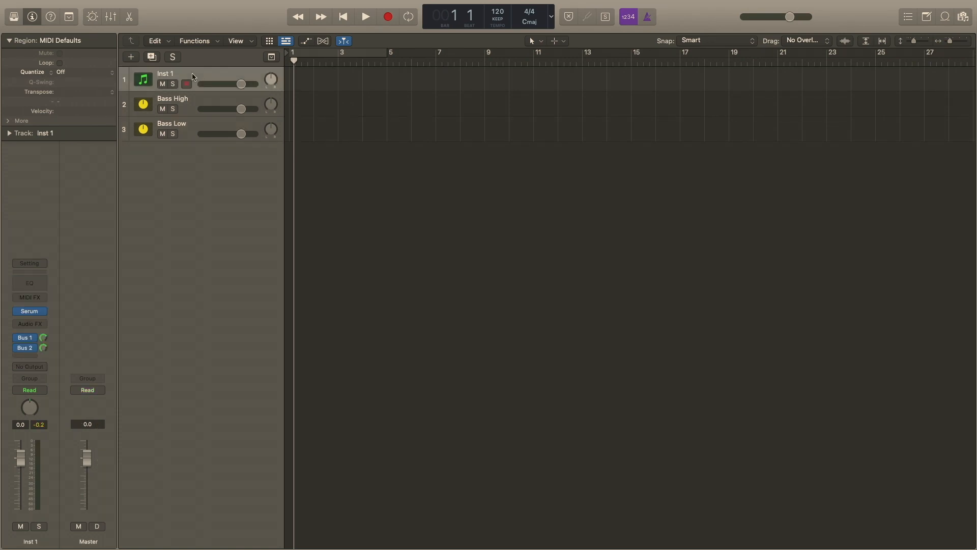